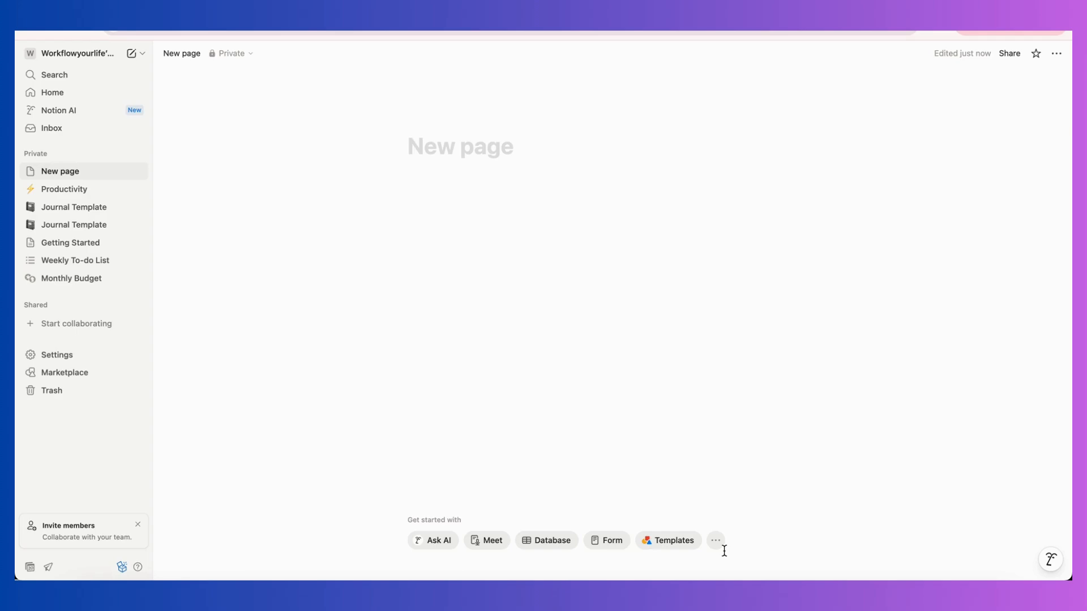
# Title the new page "Life Productivity System".
pyautogui.write('Productivity')
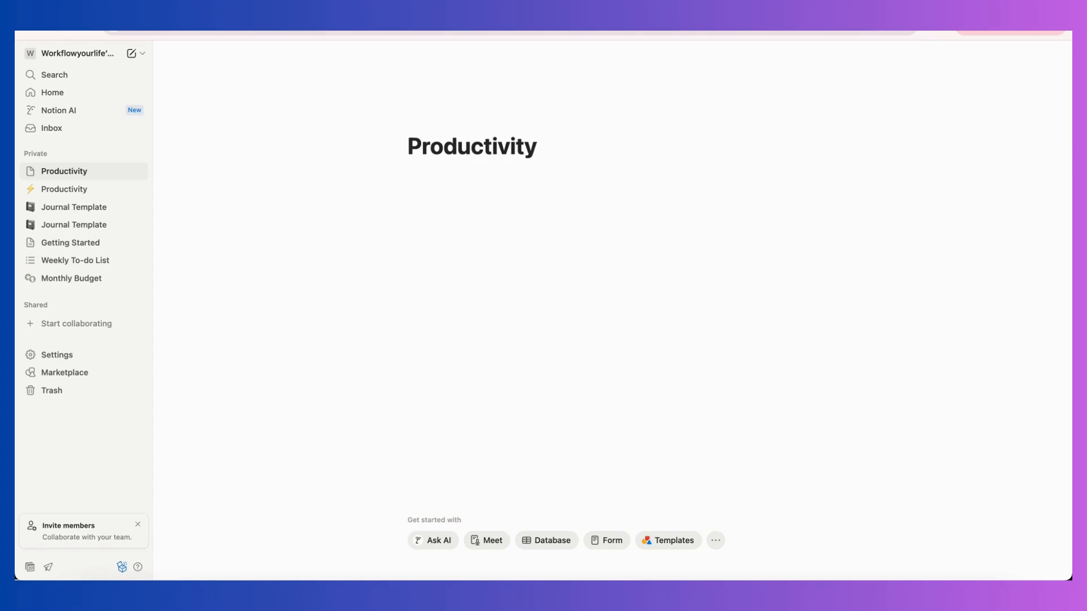
pyautogui.click(408, 147)
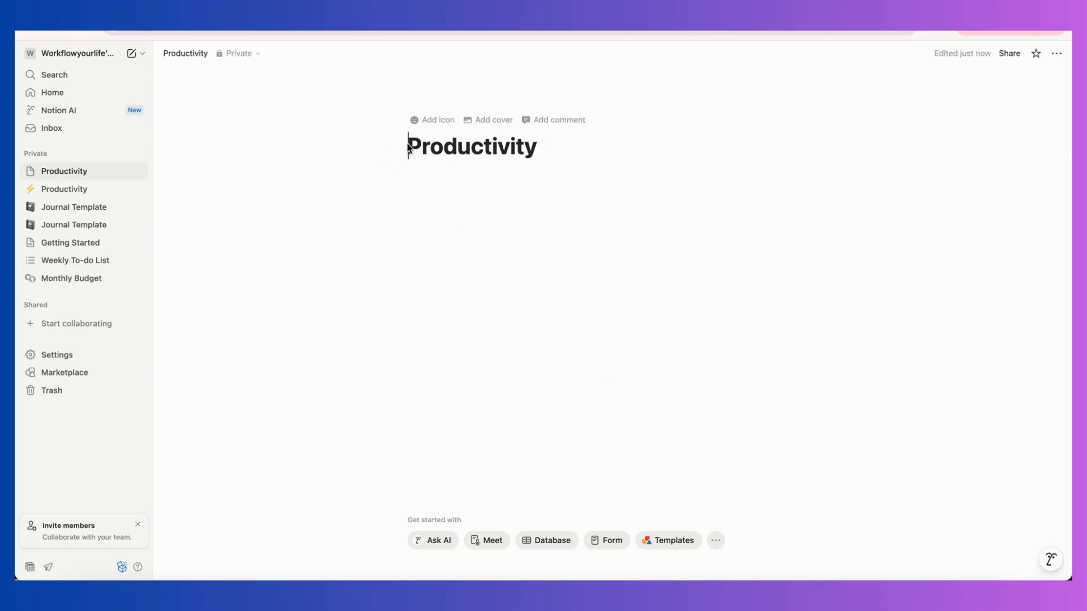
pyautogui.write('Life')
pyautogui.click(601, 142)
pyautogui.write('SYst')
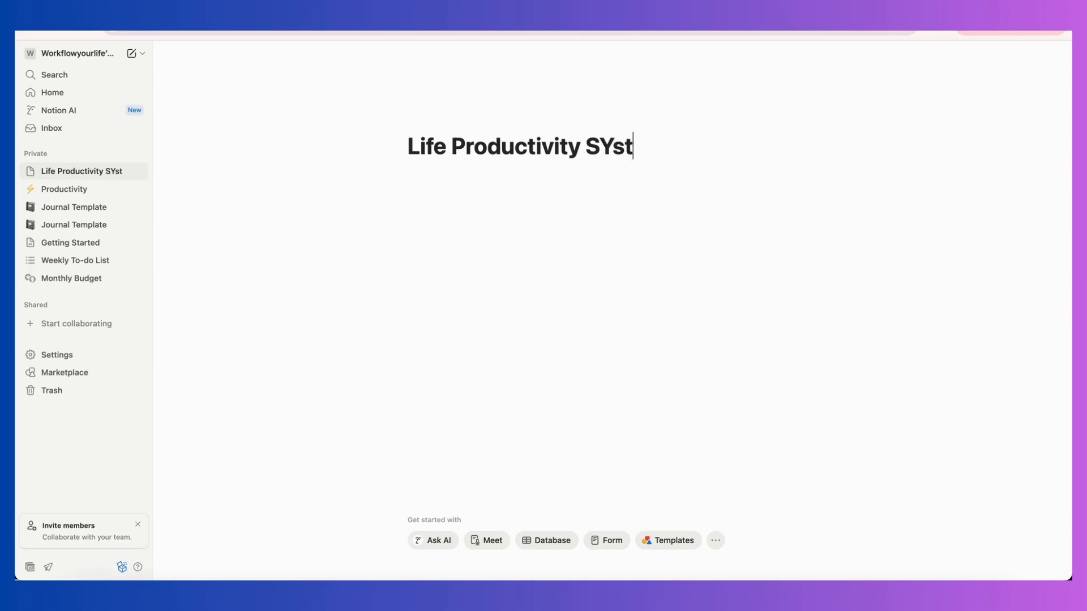
pyautogui.press('BackSpace')
pyautogui.press('BackSpace')
pyautogui.press('BackSpace')
pyautogui.write('ystem')
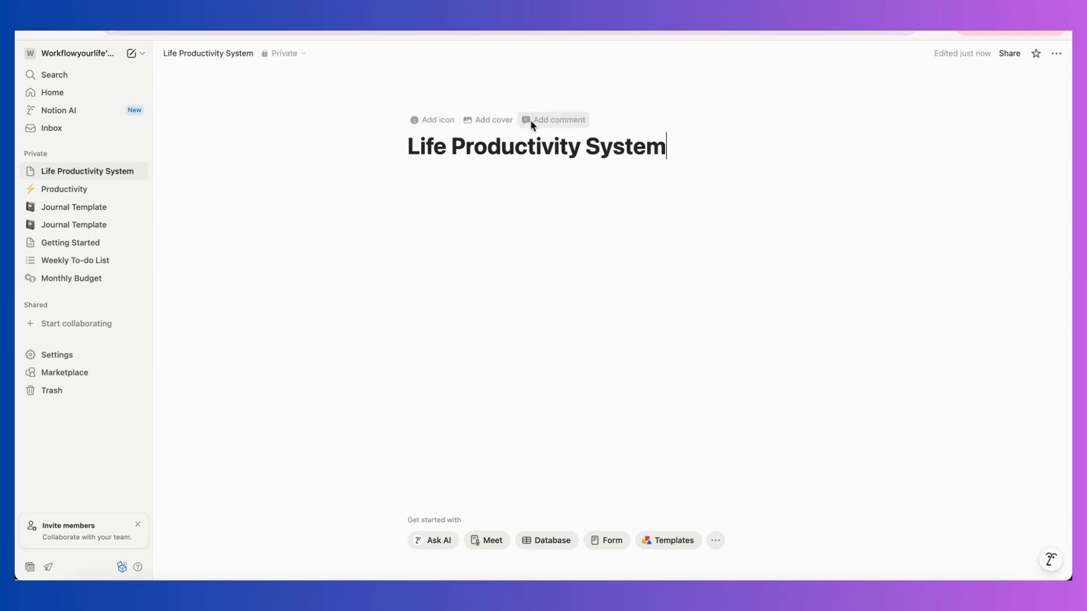
# Add a page cover using the green alpine valley photo from an Unsplash search for "alp".
pyautogui.click(506, 121)
pyautogui.click(751, 83)
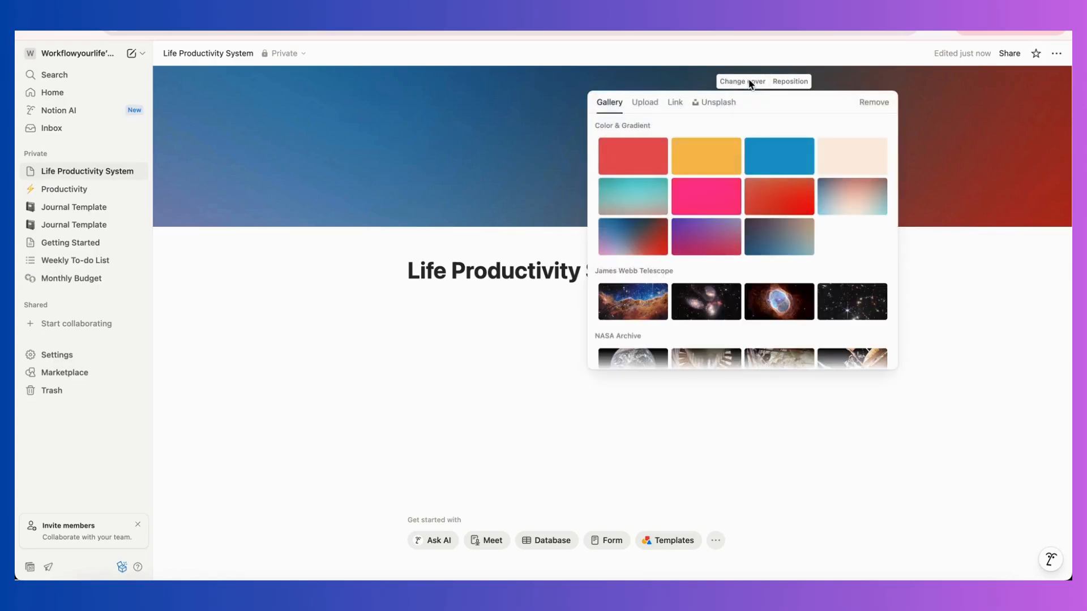
pyautogui.click(717, 103)
pyautogui.write('alp')
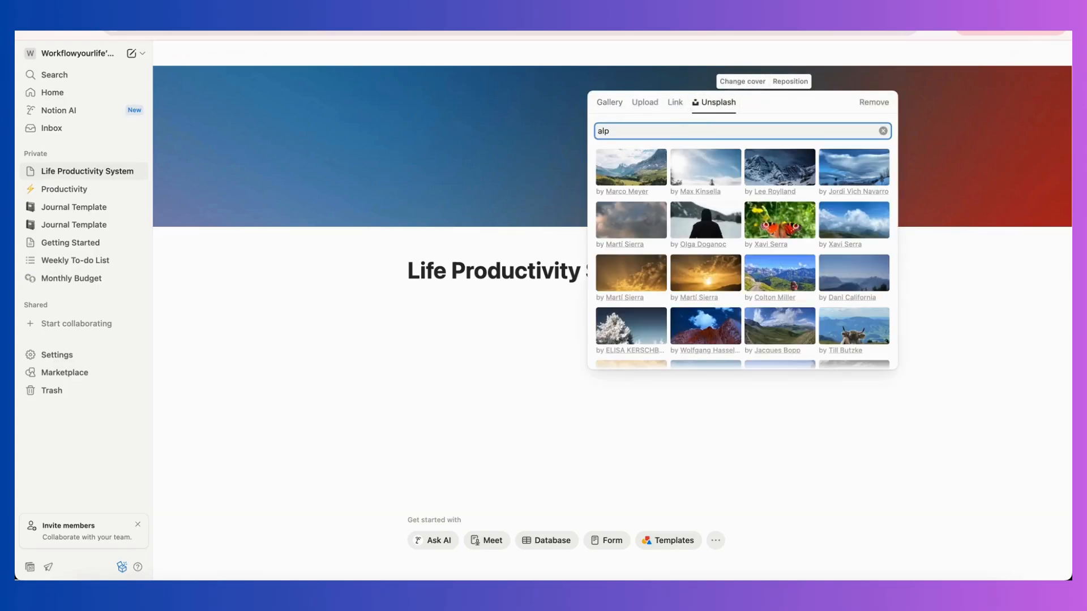
pyautogui.click(607, 165)
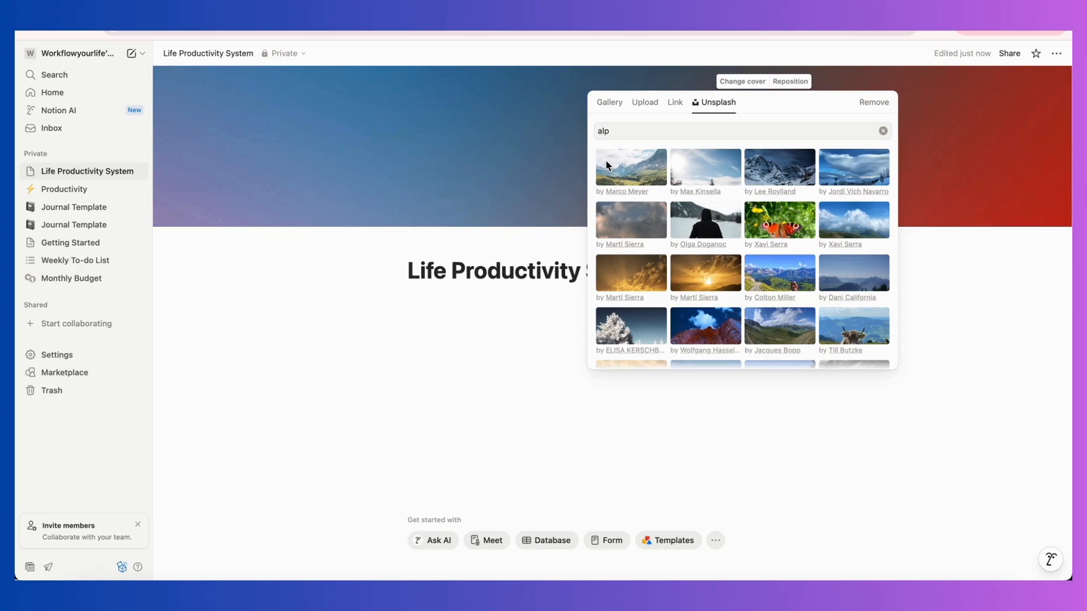
pyautogui.click(474, 165)
# Reposition the cover image downward to show the mountain peaks and save the position.
pyautogui.click(772, 83)
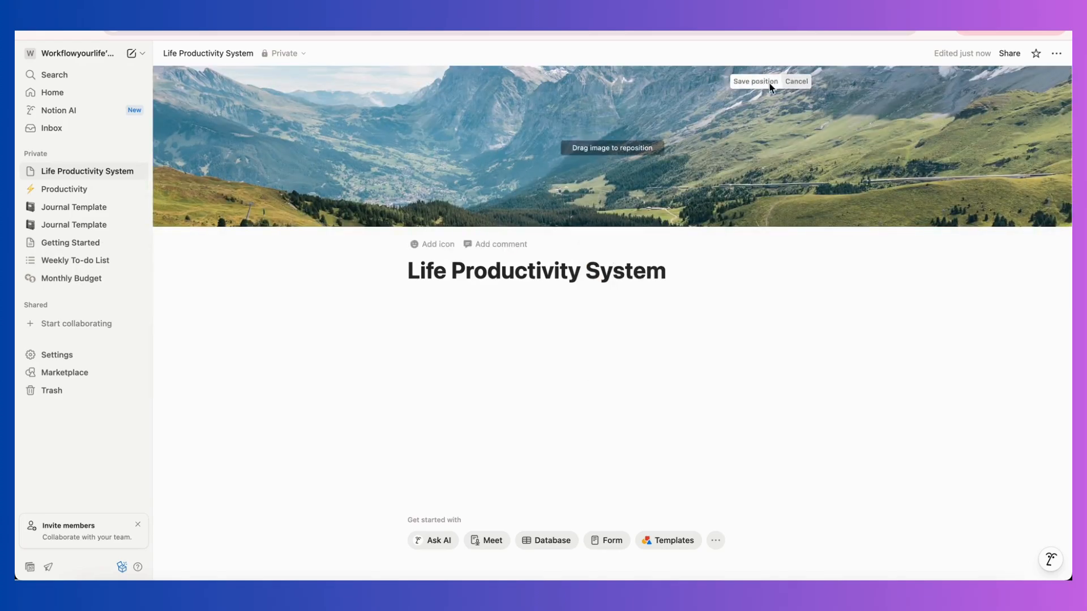
pyautogui.moveTo(769, 95); pyautogui.dragTo(764, 120)
pyautogui.click(757, 82)
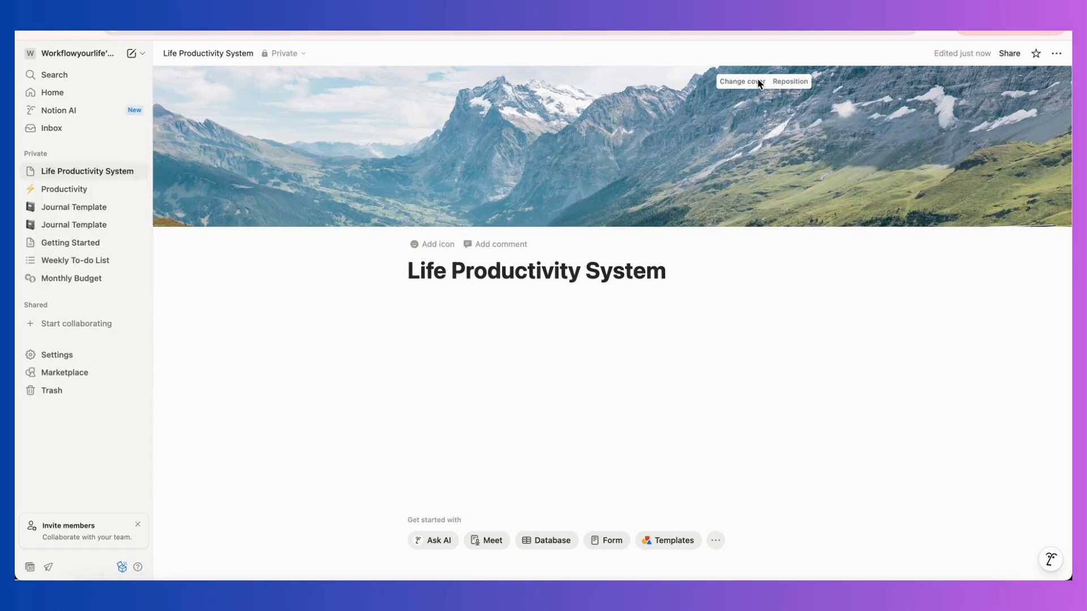
# Add a page icon using the pink square with a zigzag chart line.
pyautogui.click(427, 243)
pyautogui.click(361, 261)
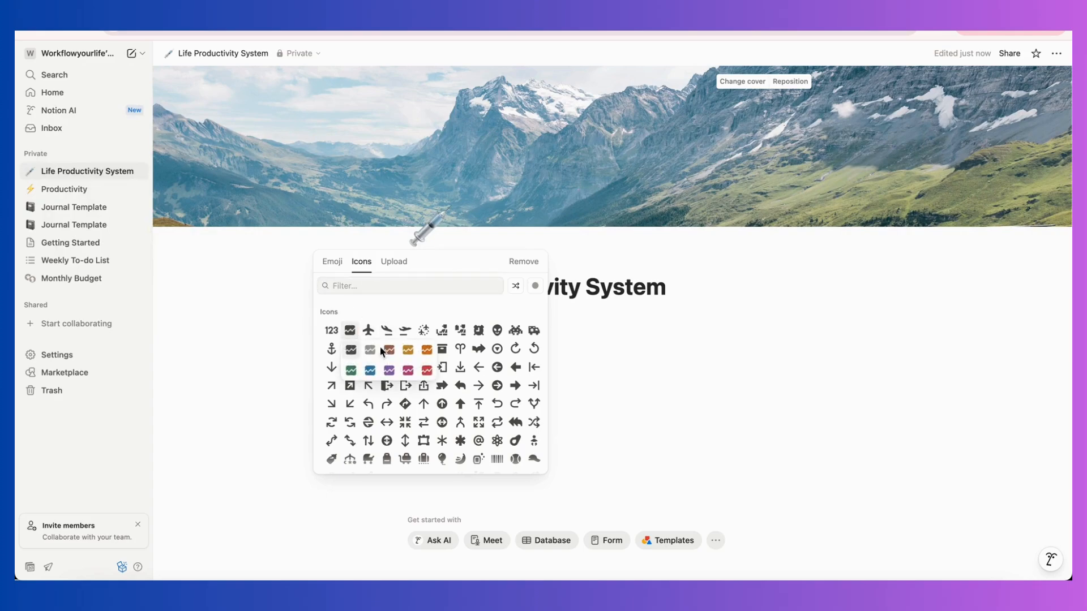
pyautogui.click(350, 330)
pyautogui.click(481, 305)
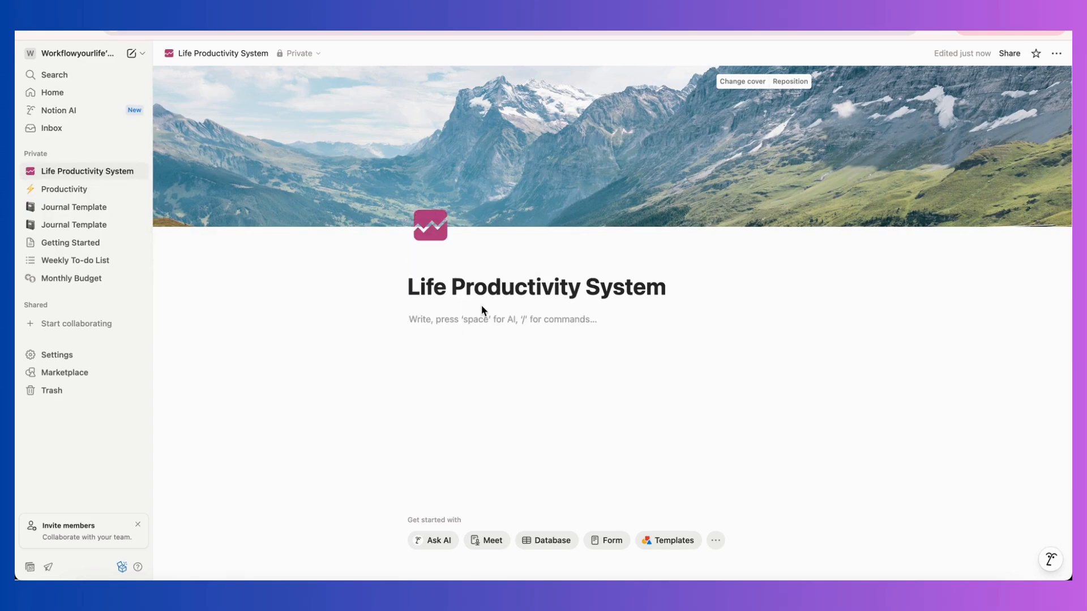
# Insert an inline database below the page title and dismiss its data source options.
pyautogui.write('/')
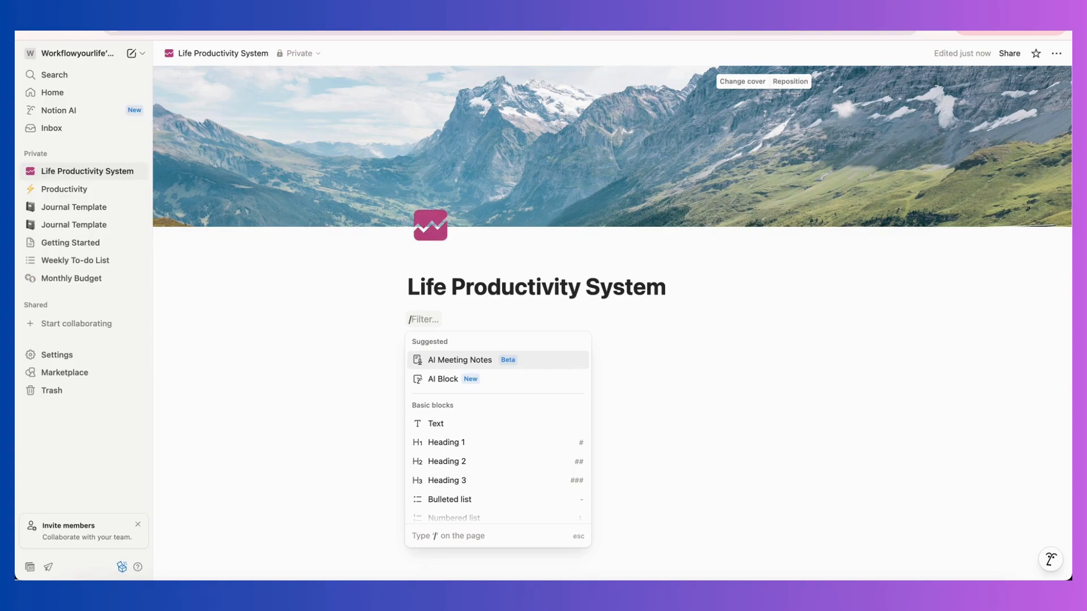
pyautogui.write('ds')
pyautogui.press('BackSpace')
pyautogui.press('BackSpace')
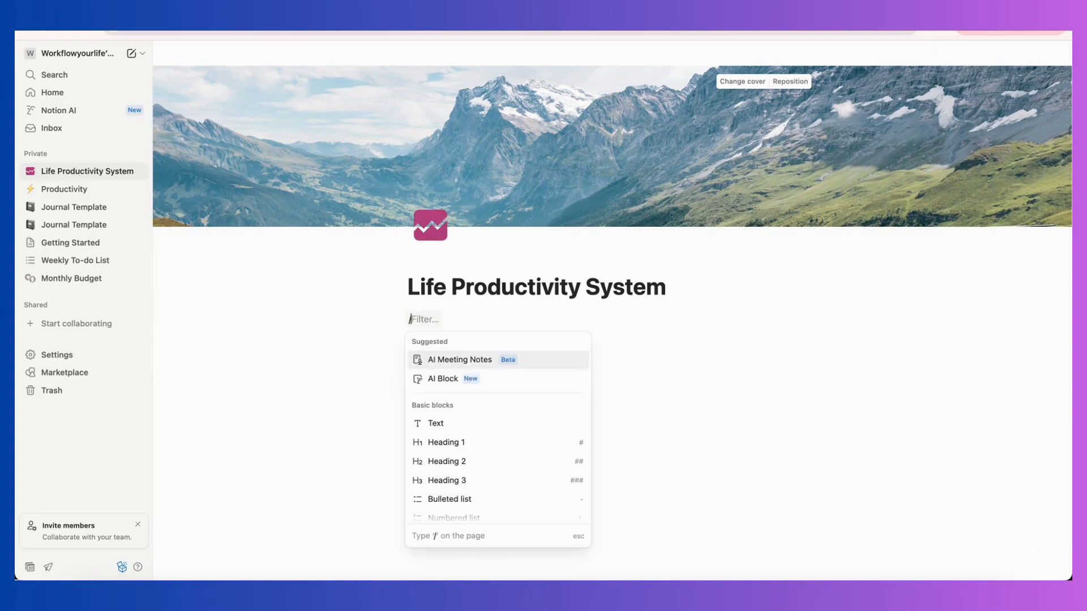
pyautogui.write('inl')
pyautogui.click(512, 359)
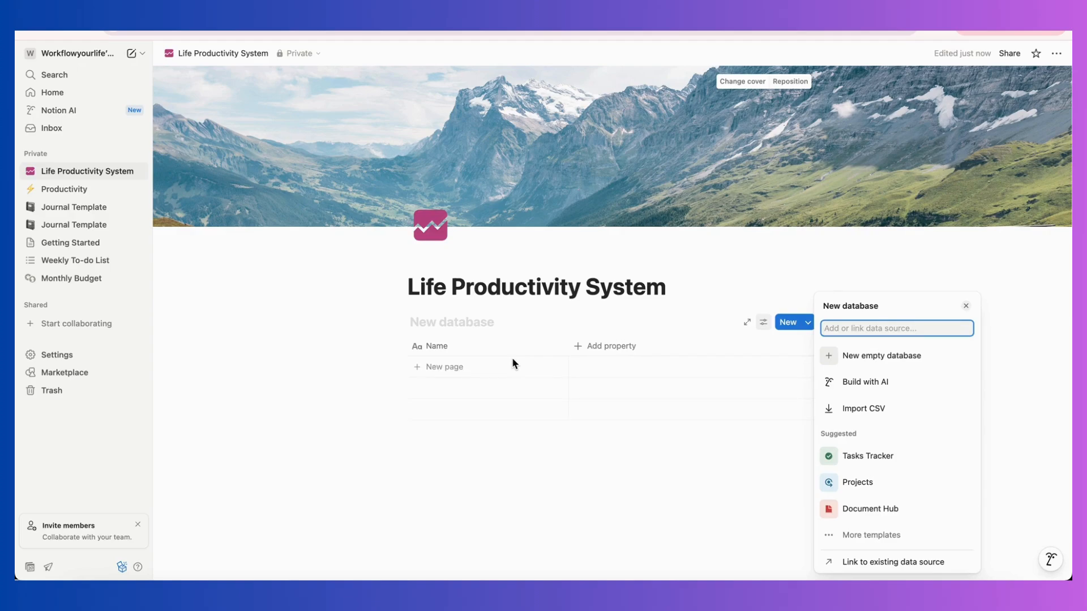
pyautogui.click(664, 313)
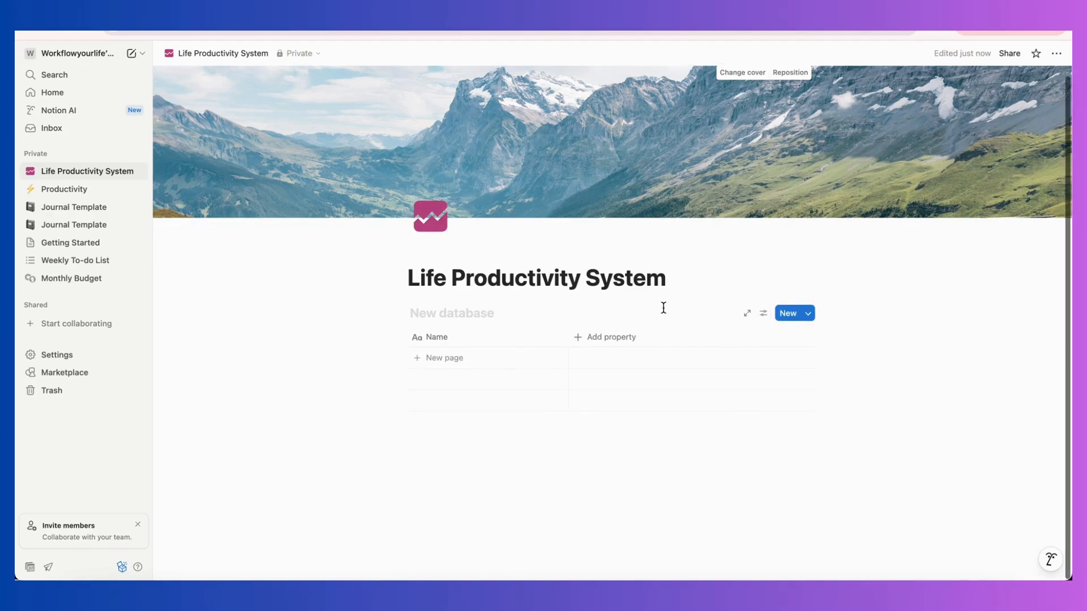
# Change the new database's layout to Board and close the view settings.
pyautogui.click(763, 313)
pyautogui.click(894, 327)
pyautogui.click(879, 367)
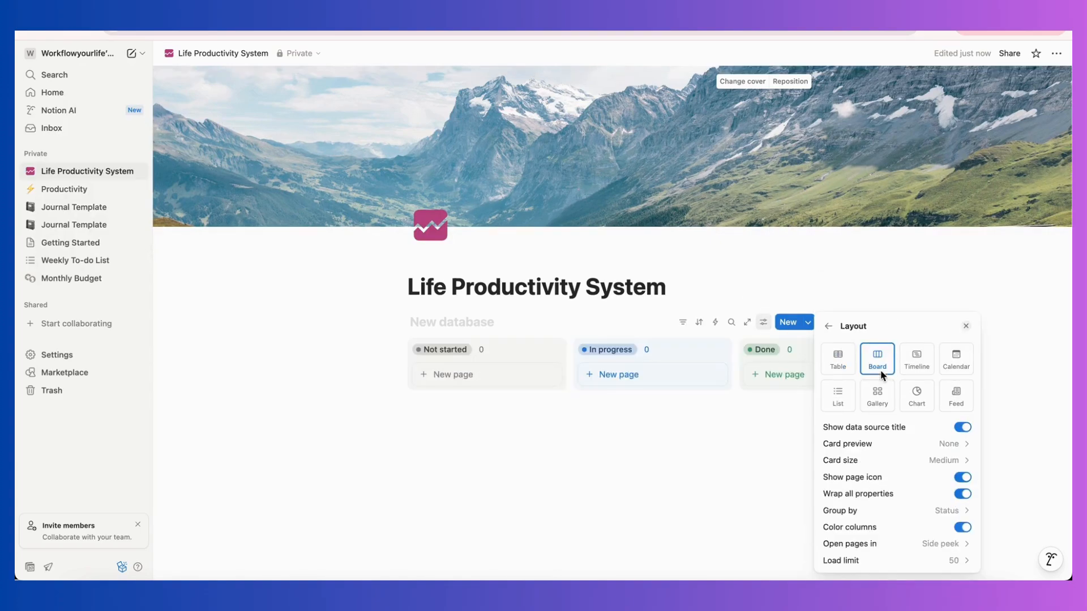
pyautogui.click(579, 469)
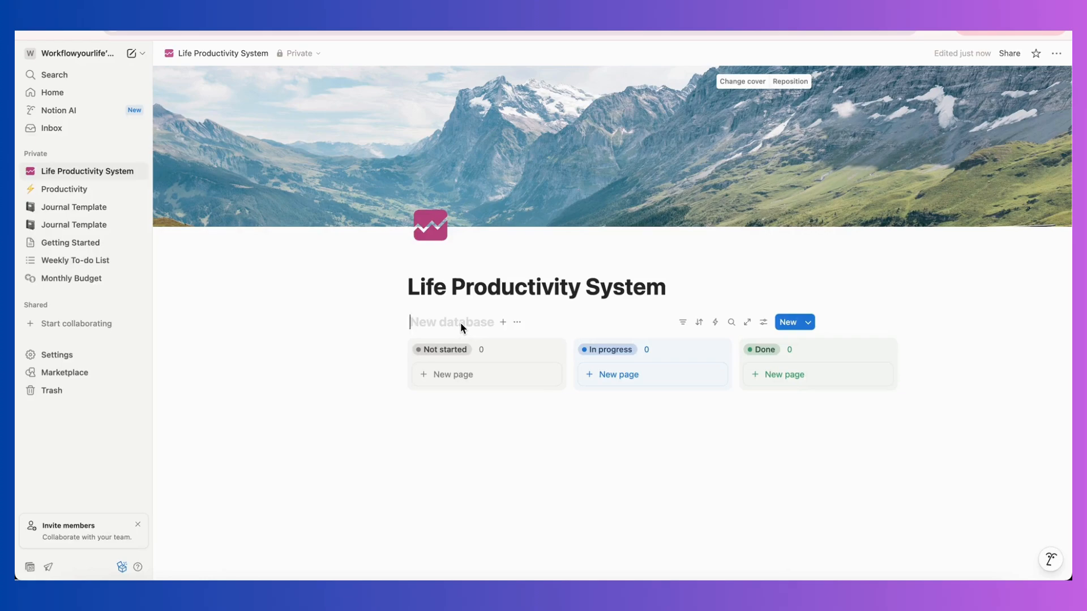
# Title the board database "Actionable / High Priority".
pyautogui.write('Actionable')
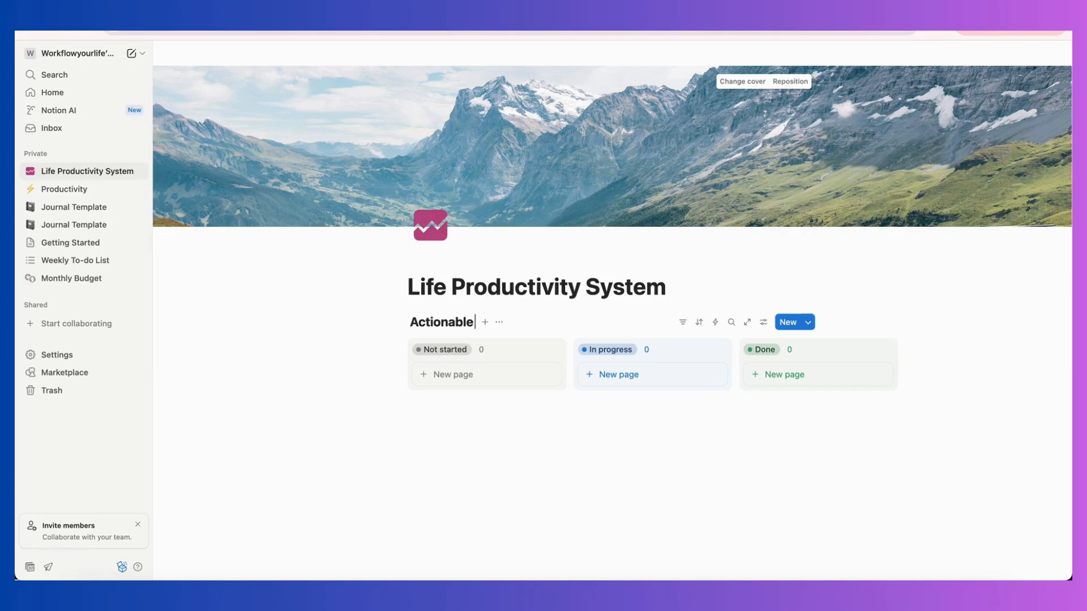
pyautogui.write(' / High pri')
pyautogui.press('BackSpace')
pyautogui.press('BackSpace')
pyautogui.press('BackSpace')
pyautogui.press('BackSpace')
pyautogui.write('P')
pyautogui.write(' Pro')
pyautogui.write('ir')
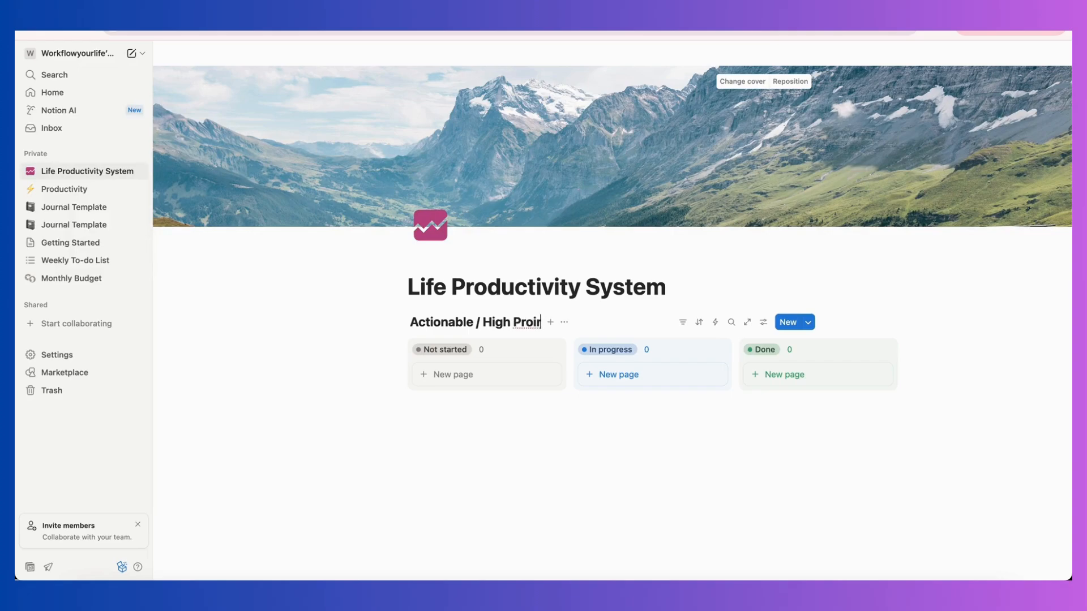
pyautogui.press('BackSpace')
pyautogui.press('BackSpace')
pyautogui.press('BackSpace')
pyautogui.write('irity')
pyautogui.press('BackSpace')
pyautogui.press('BackSpace')
pyautogui.press('BackSpace')
pyautogui.press('BackSpace')
pyautogui.write('ority')
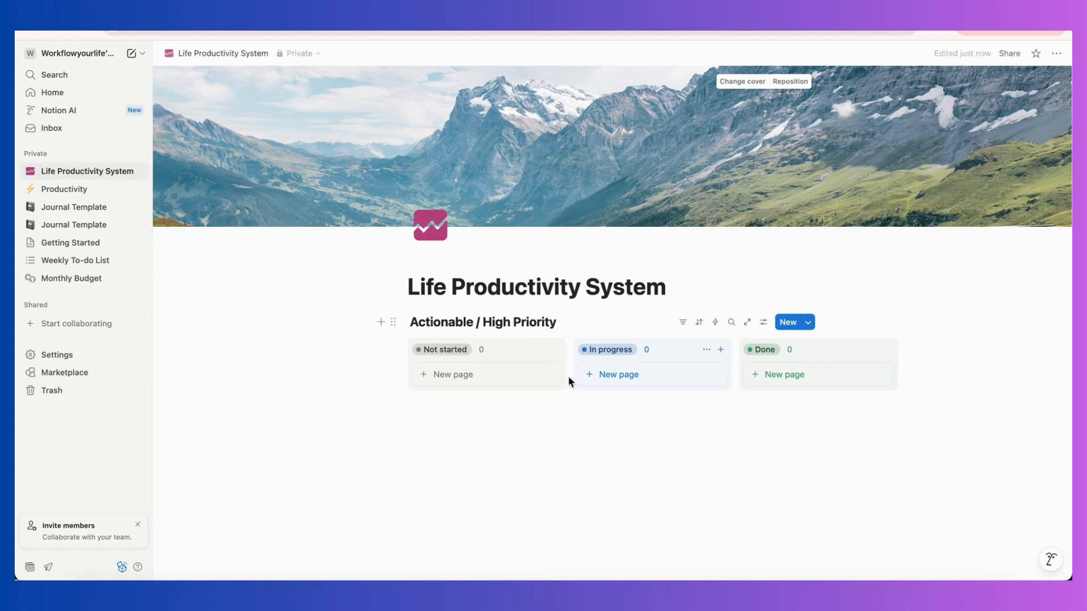
pyautogui.click(501, 484)
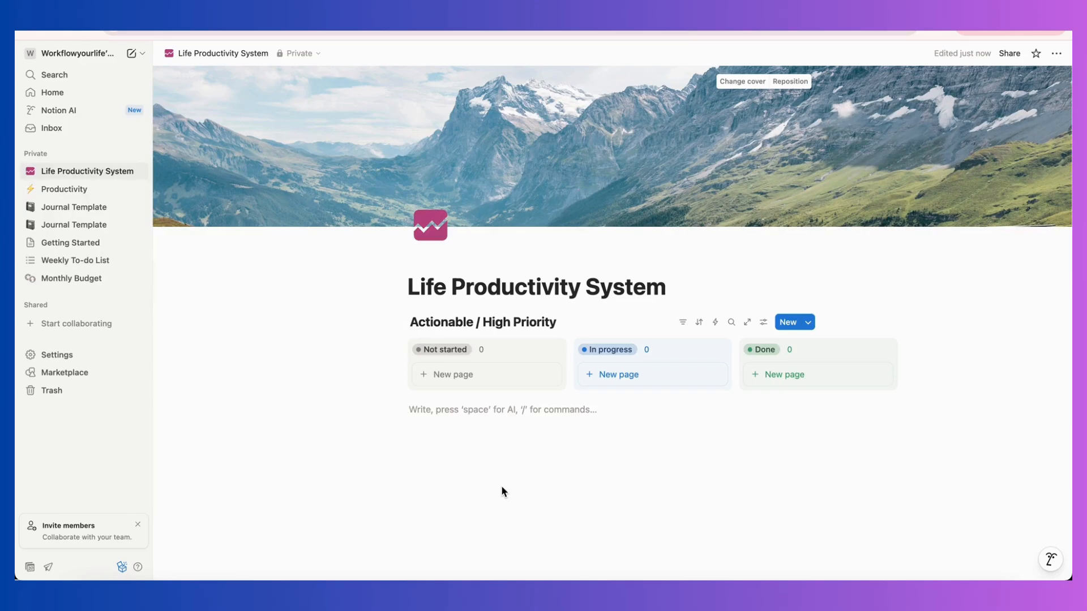
# Insert a lightning bolt emoji on a new line between the page title and the database.
pyautogui.click(677, 282)
pyautogui.press('Return')
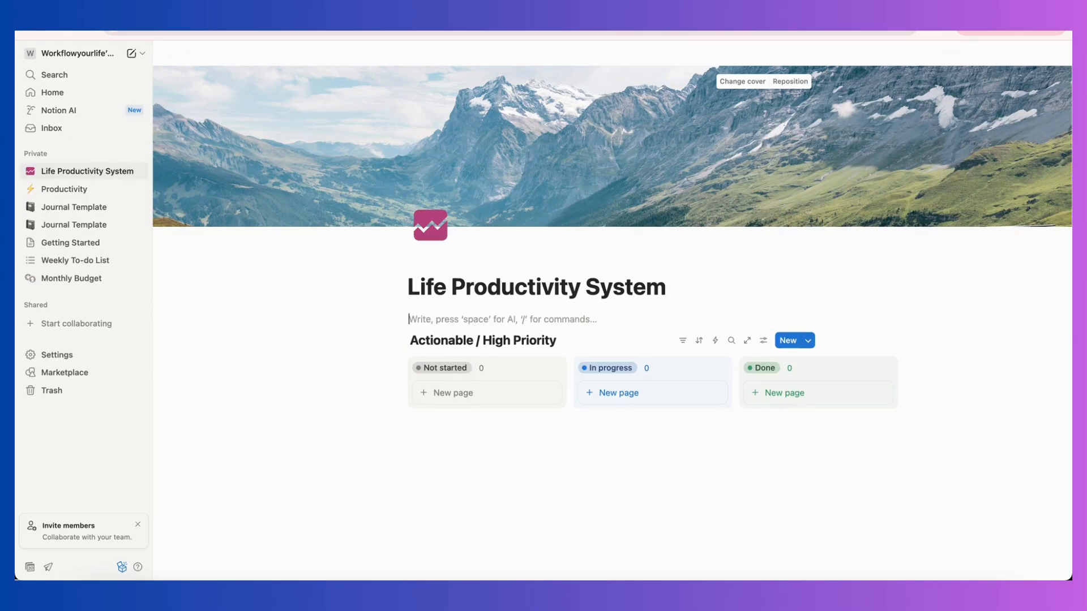
pyautogui.write('/emoj')
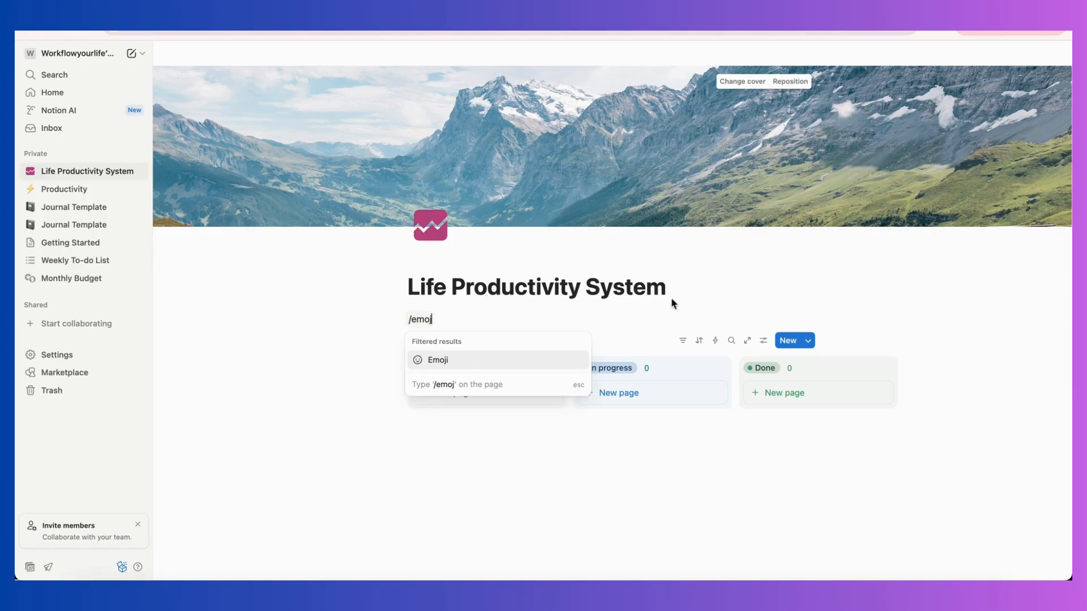
pyautogui.click(490, 359)
pyautogui.write('li')
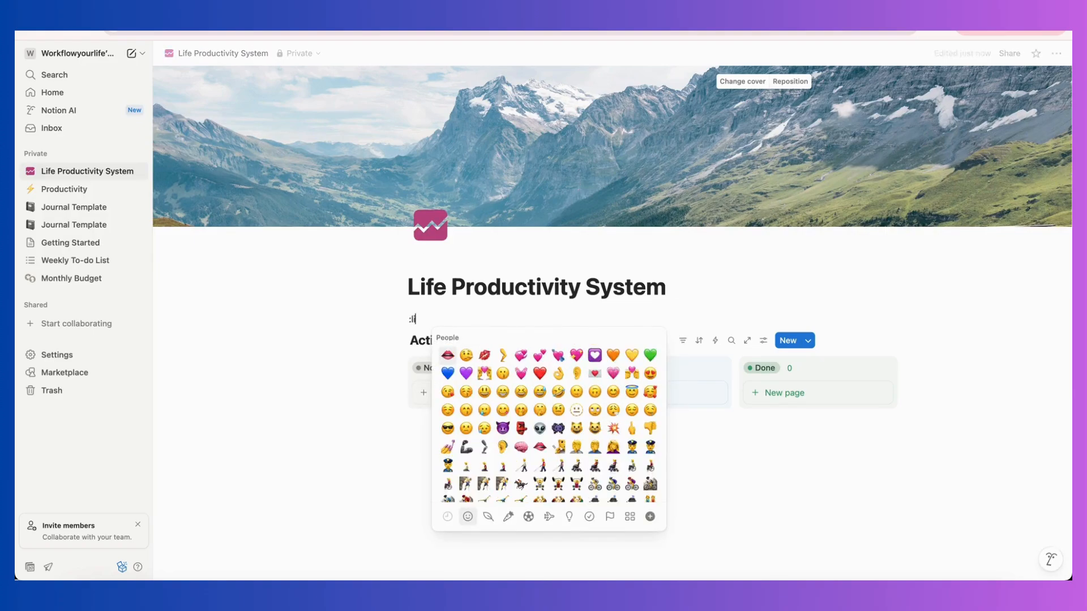
pyautogui.write('gh')
pyautogui.click(449, 355)
pyautogui.click(412, 318)
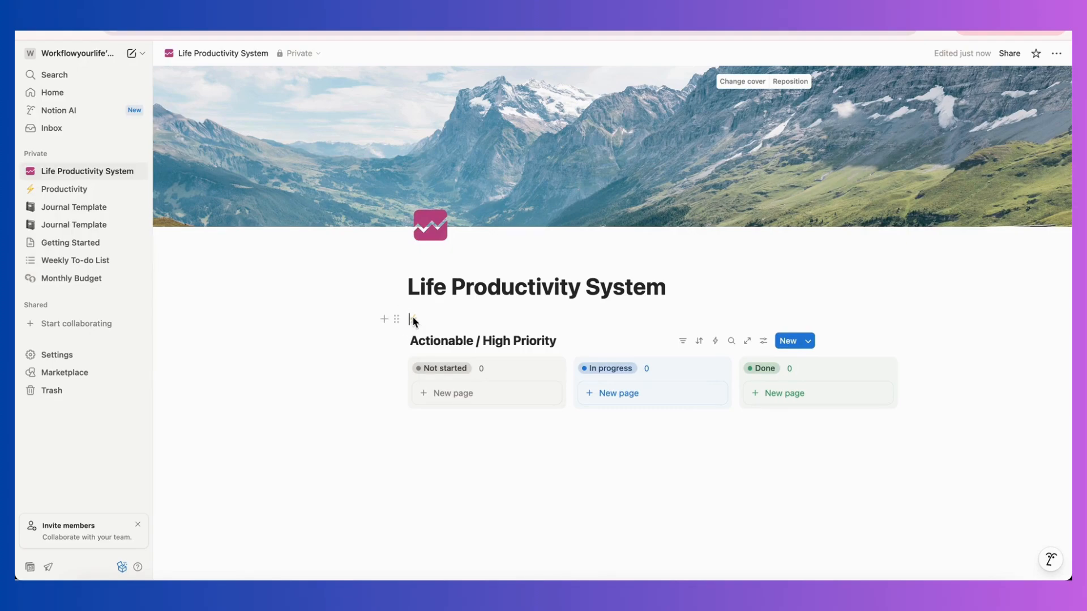
# Move the lightning bolt emoji to the start of the "Actionable / High Priority" database title.
pyautogui.doubleClick(412, 319)
pyautogui.hotkey('ctrl', 'x')
pyautogui.click(411, 341)
pyautogui.hotkey('ctrl', 'v')
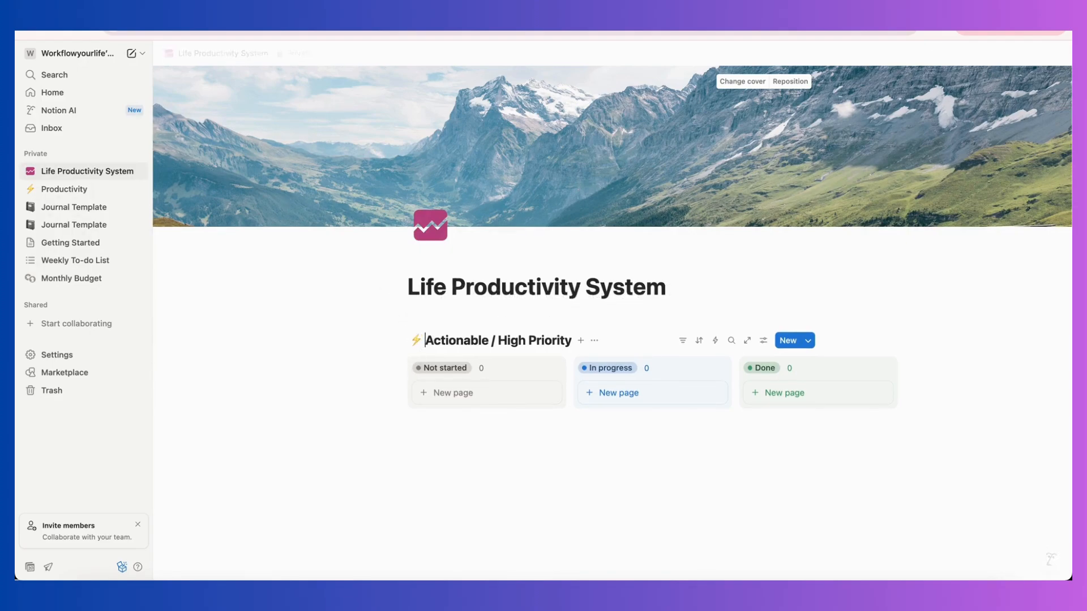
pyautogui.click(470, 461)
# Add a card named "Pay Back XYZ for Trip" to the Not started column.
pyautogui.scroll(-1, 478, 396)
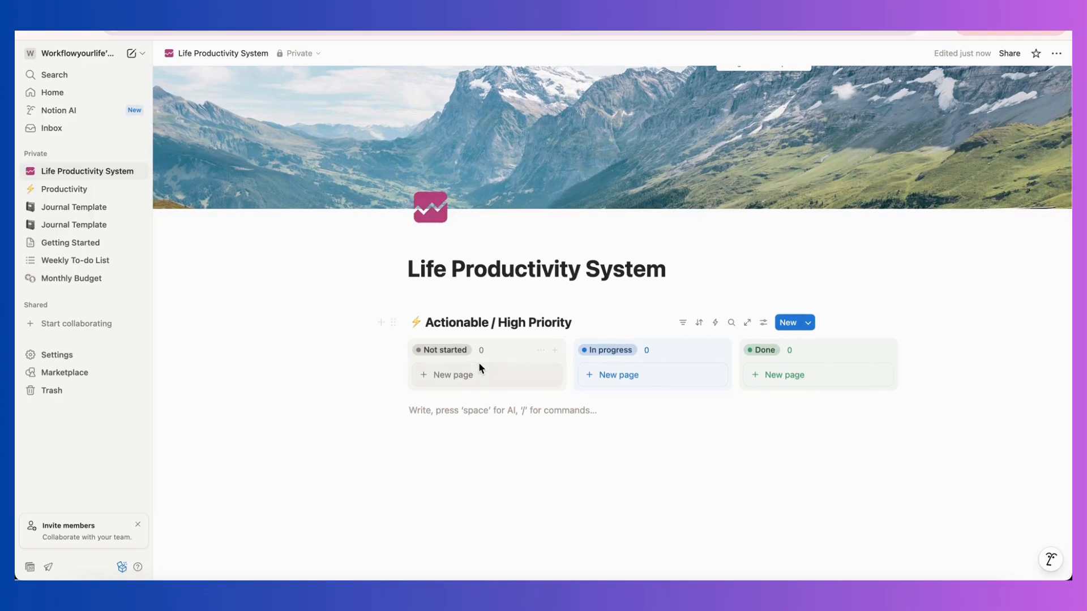
pyautogui.click(487, 380)
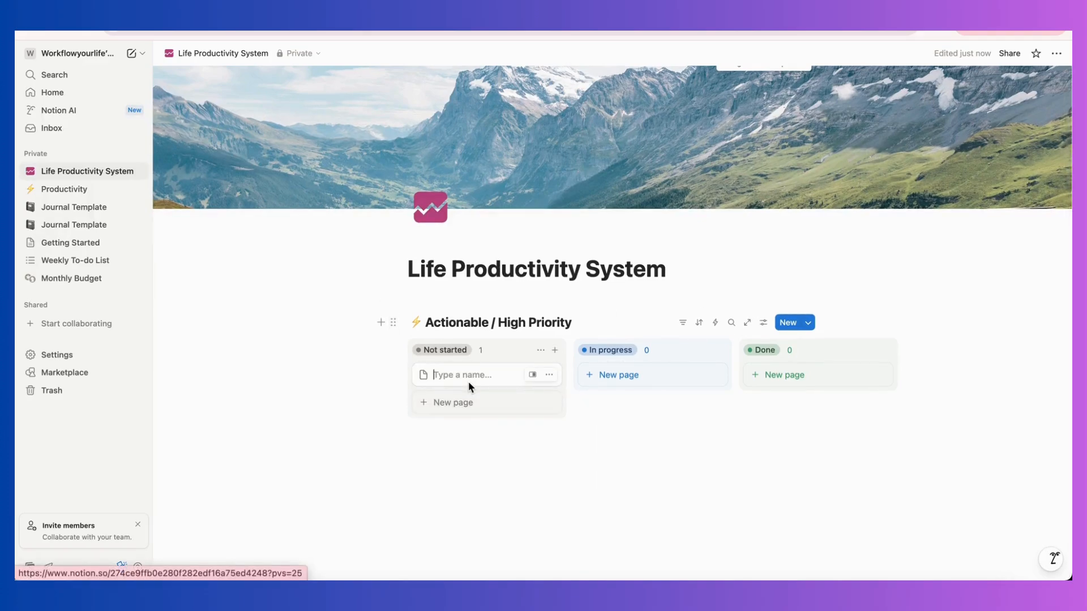
pyautogui.write('Pla')
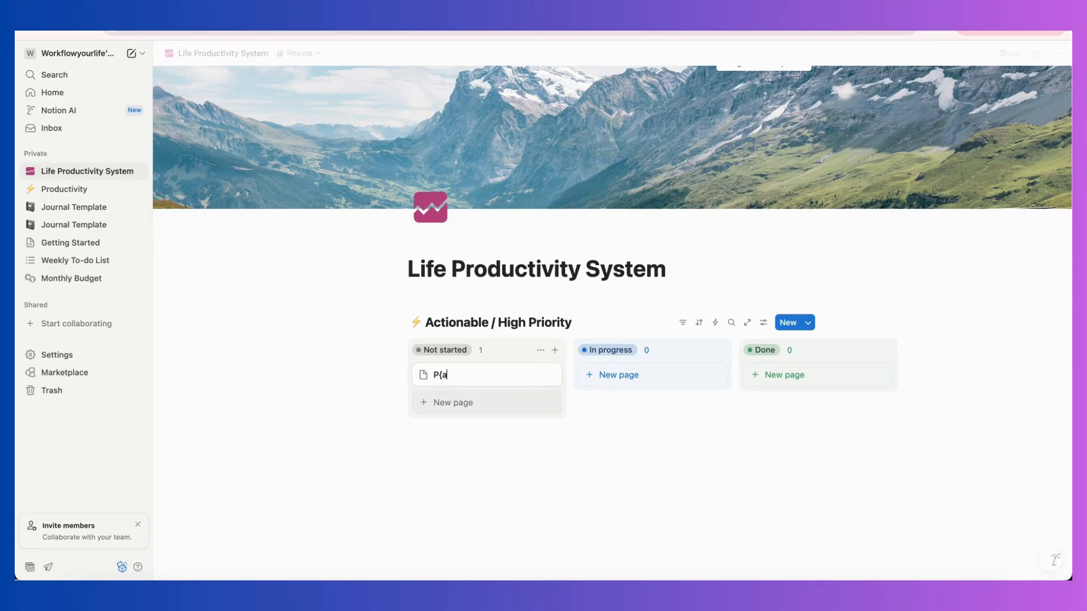
pyautogui.press('BackSpace')
pyautogui.press('BackSpace')
pyautogui.press('BackSpace')
pyautogui.write('Pay Back XYZ for Trip')
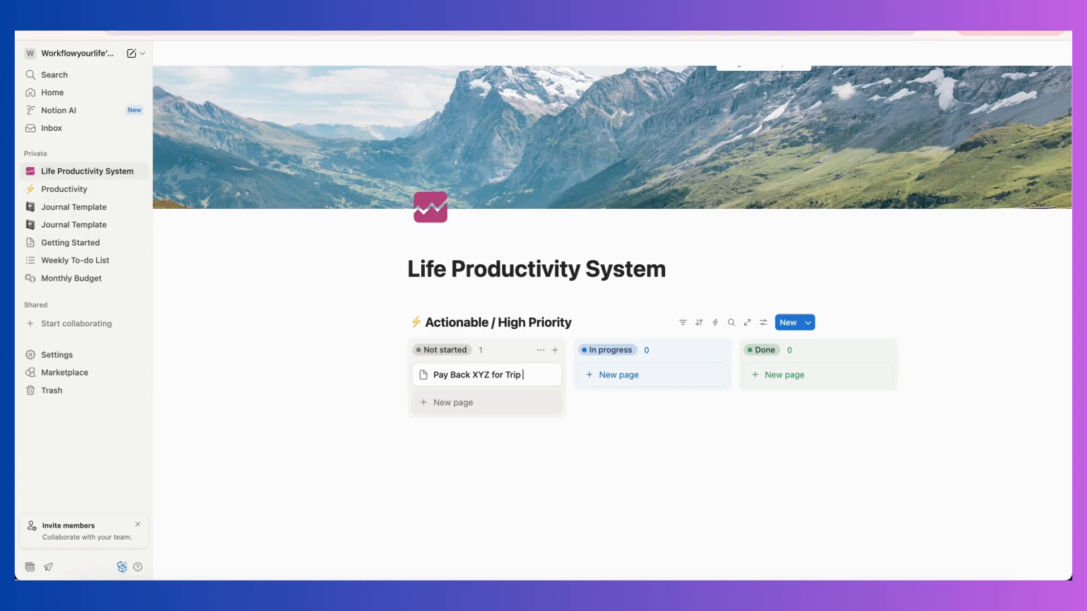
pyautogui.click(491, 442)
# Add a second Not started card named "Review Latest Credit Crad Statement".
pyautogui.click(470, 402)
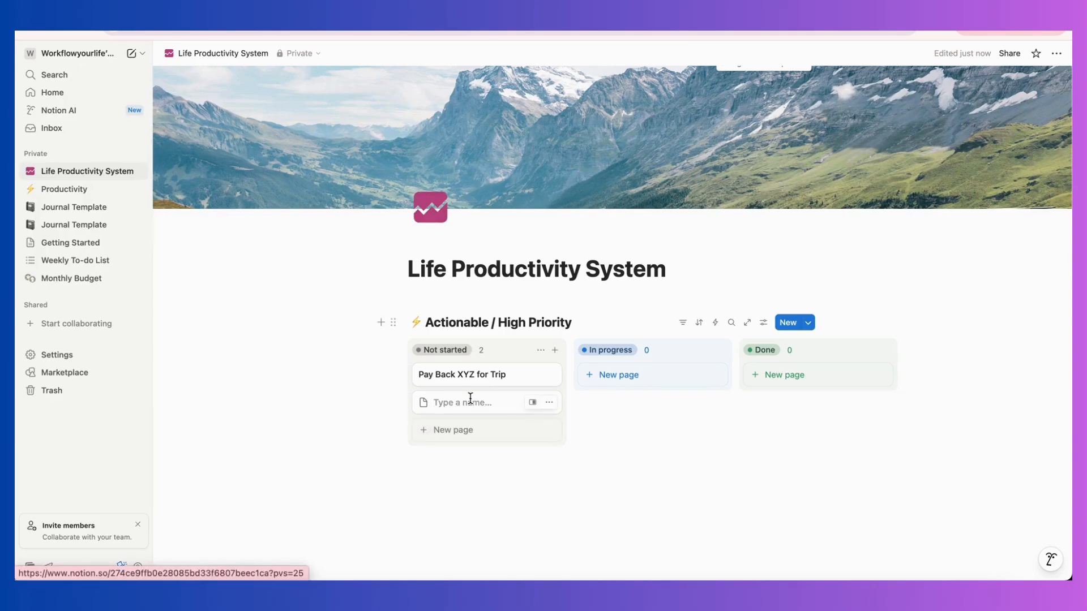
pyautogui.write('Review Latest')
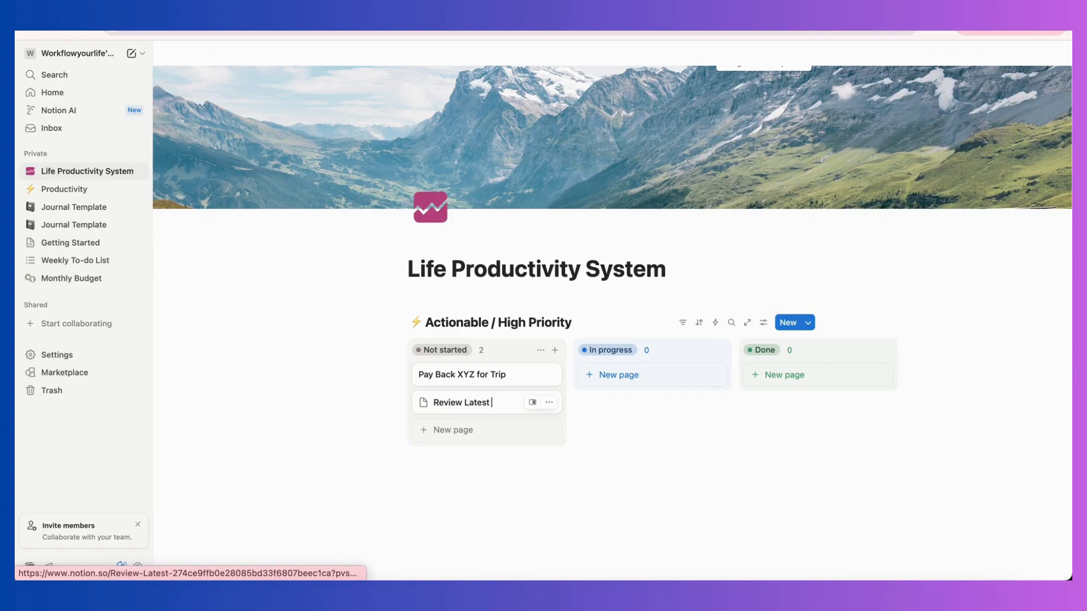
pyautogui.write(' Credit Crad S')
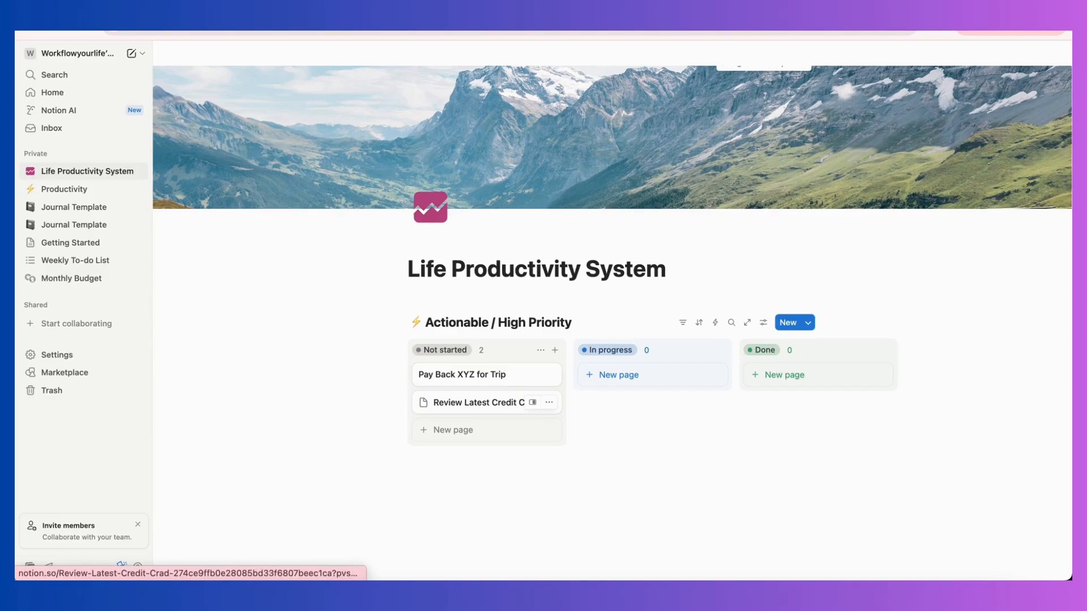
pyautogui.write('tatement')
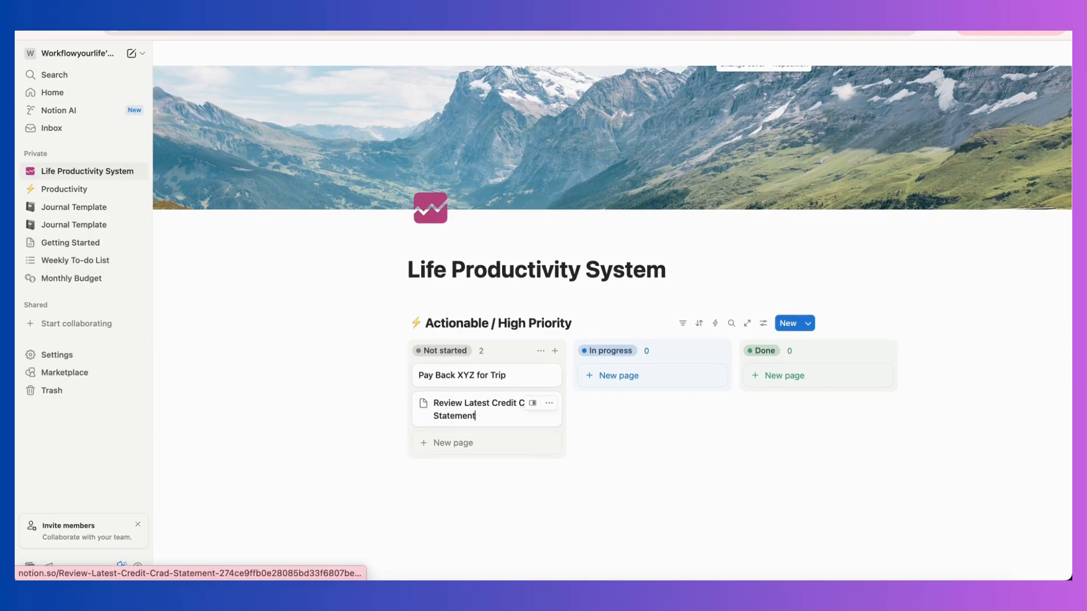
pyautogui.press('Return')
pyautogui.press('Escape')
pyautogui.click(622, 519)
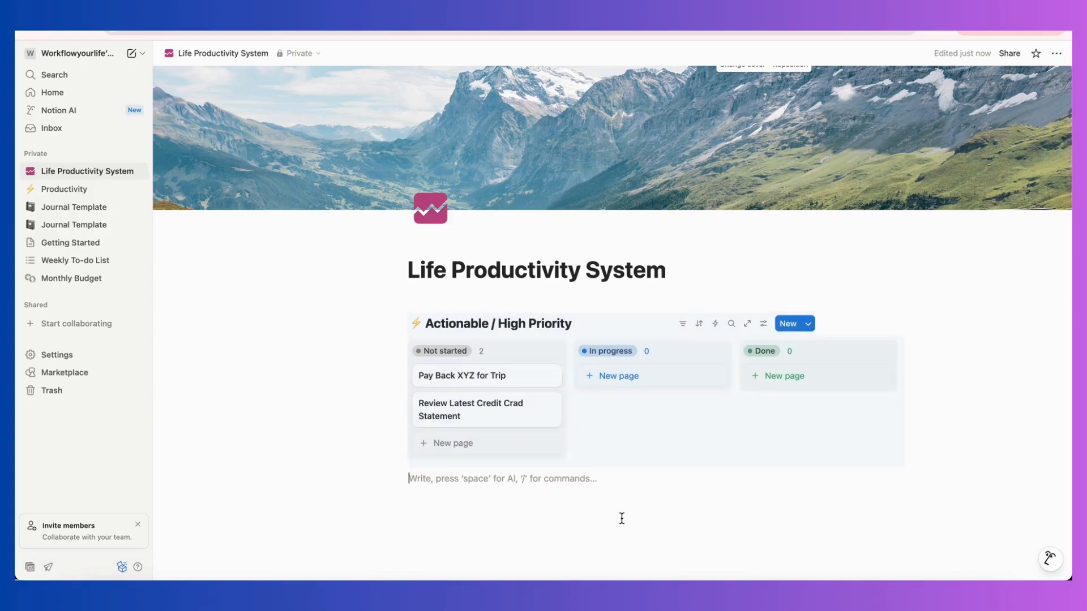
# Add a card named "Apply for new passport" to the In progress column, correcting its spelling.
pyautogui.click(624, 387)
pyautogui.write('Apply for')
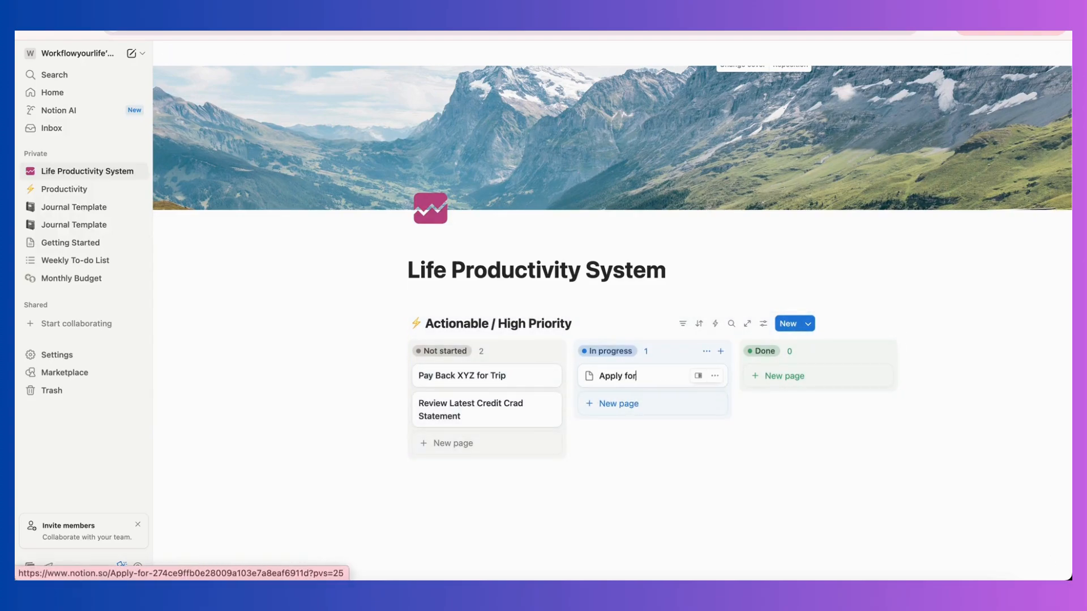
pyautogui.write(' new passportt')
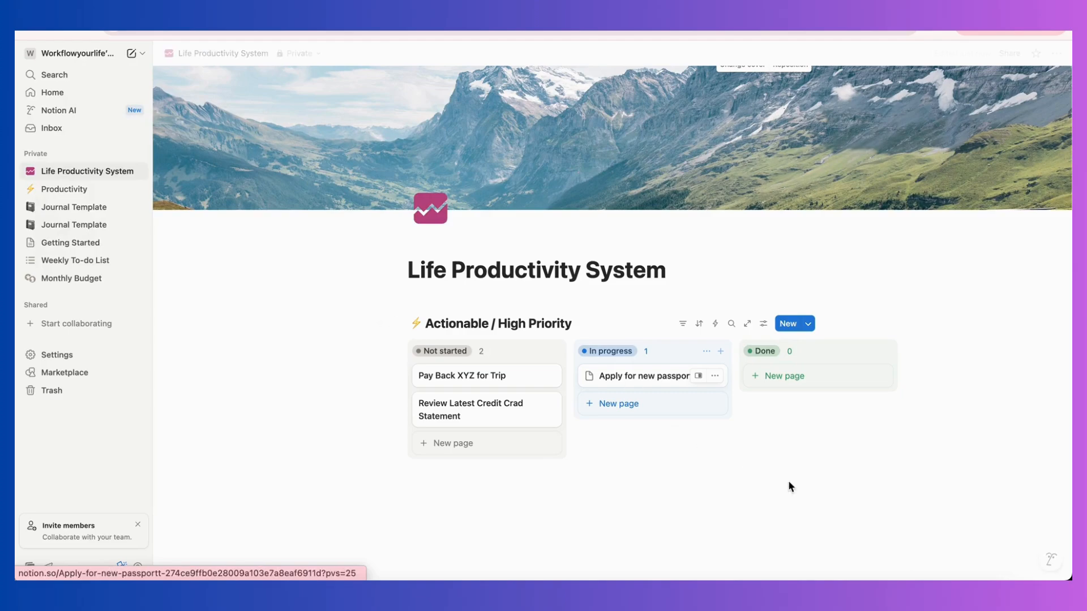
pyautogui.click(790, 486)
pyautogui.click(681, 382)
pyautogui.click(559, 54)
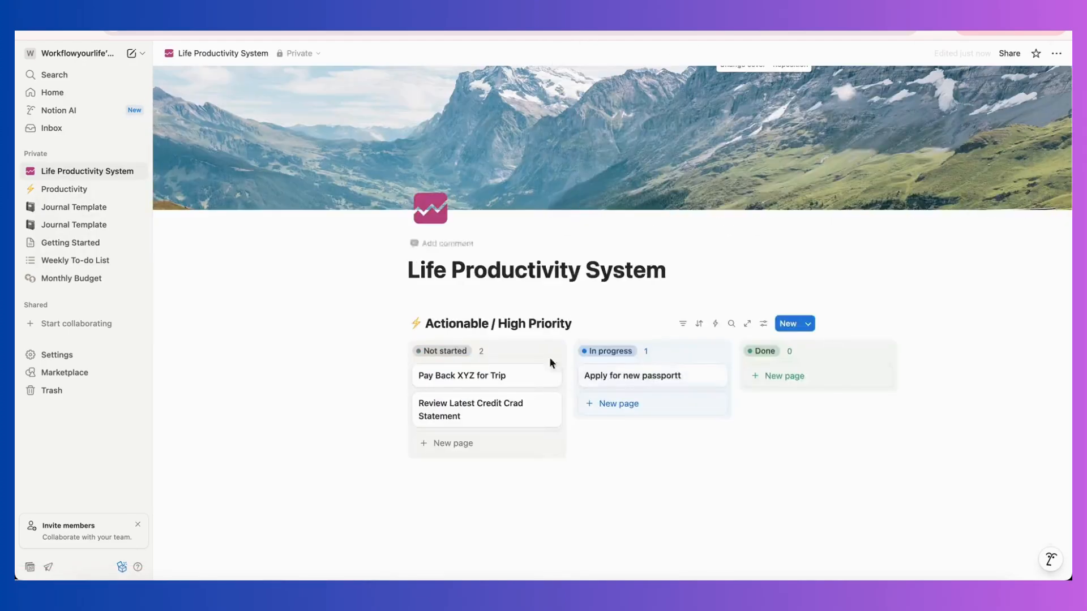
pyautogui.click(697, 368)
pyautogui.press('BackSpace')
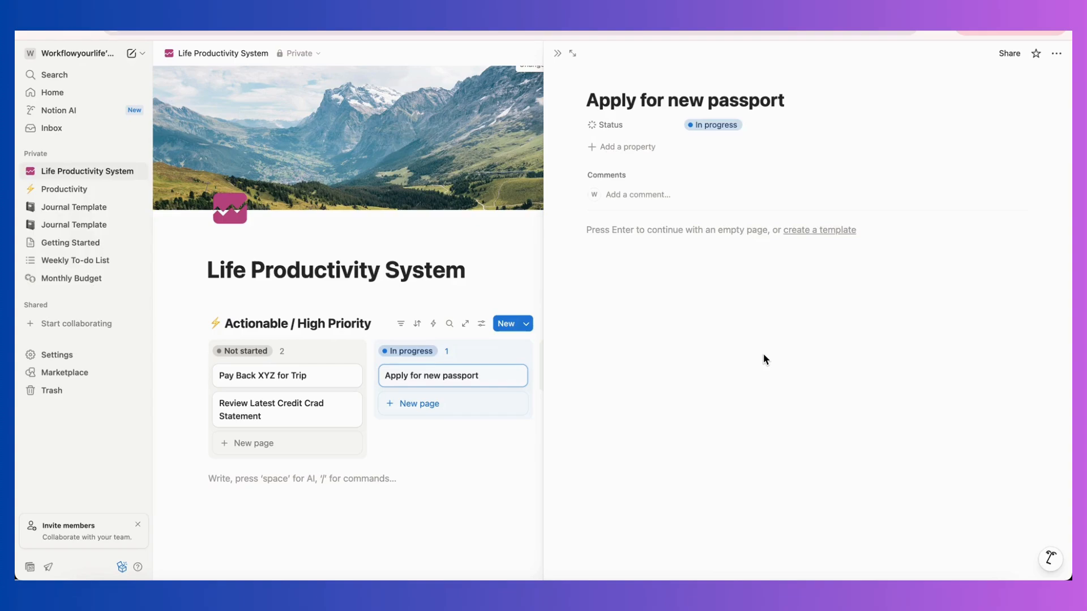
pyautogui.click(558, 53)
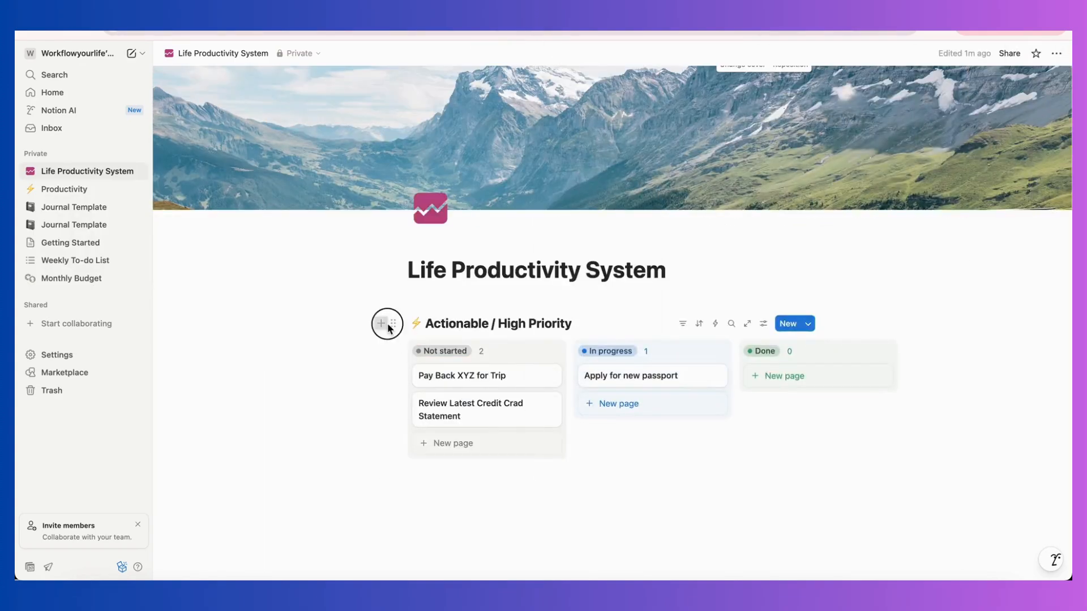
# Duplicate the "Actionable / High Priority" database without its content.
pyautogui.click(383, 324)
pyautogui.click(352, 369)
pyautogui.click(393, 323)
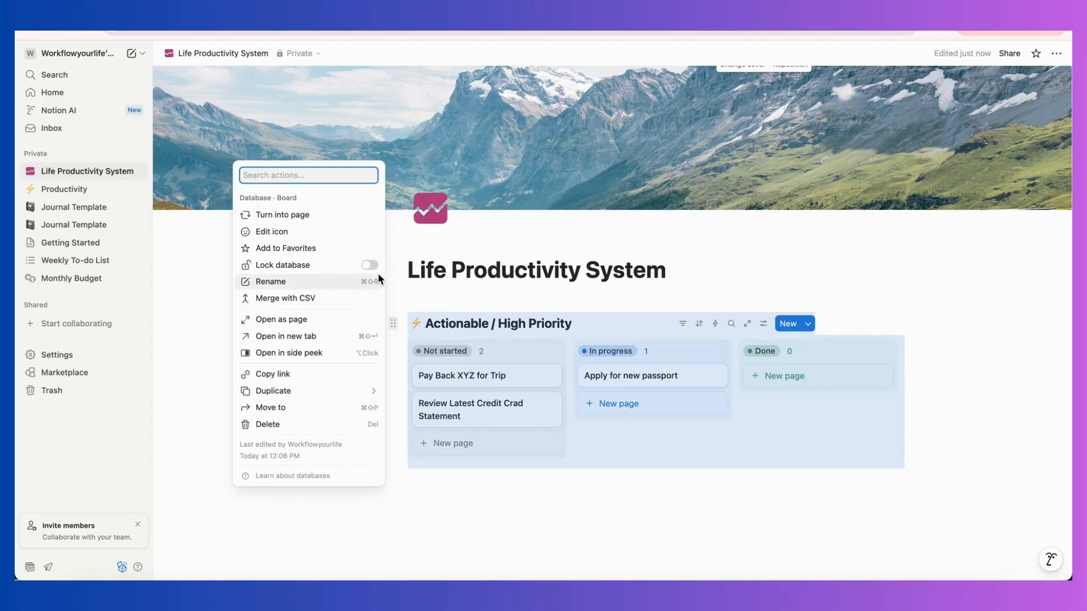
pyautogui.moveTo(332, 390)
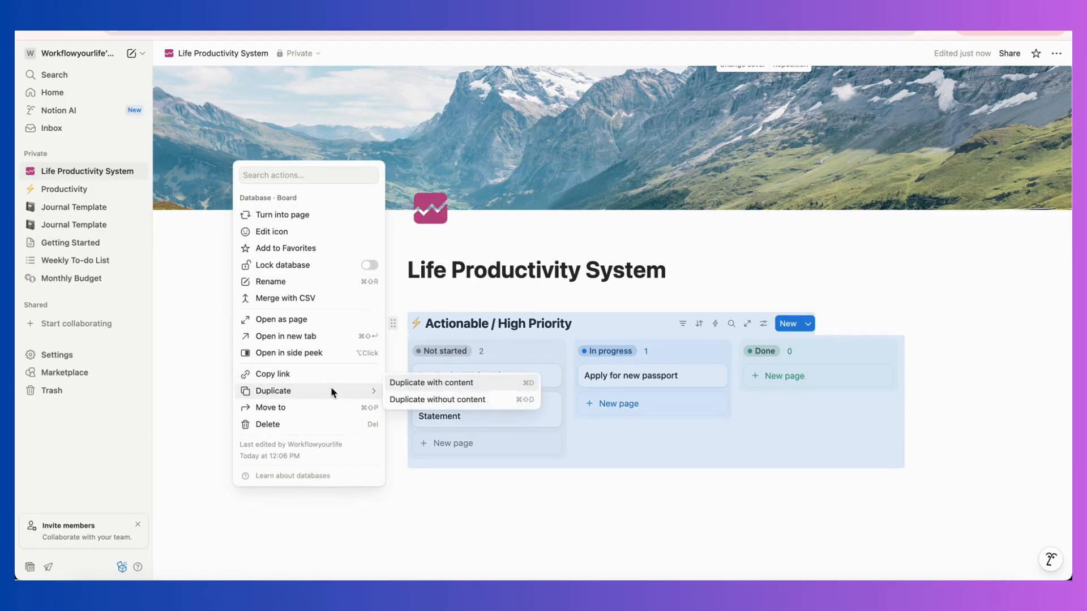
pyautogui.click(450, 400)
# Duplicate the empty database copy without content to make a third board on the page.
pyautogui.scroll(-3, 449, 399)
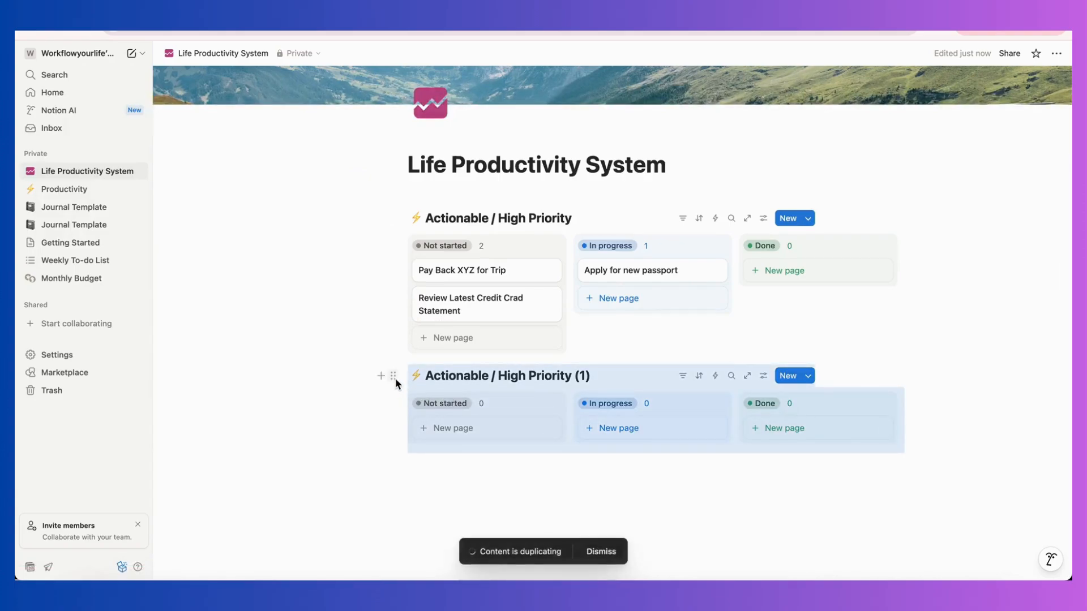
pyautogui.click(395, 378)
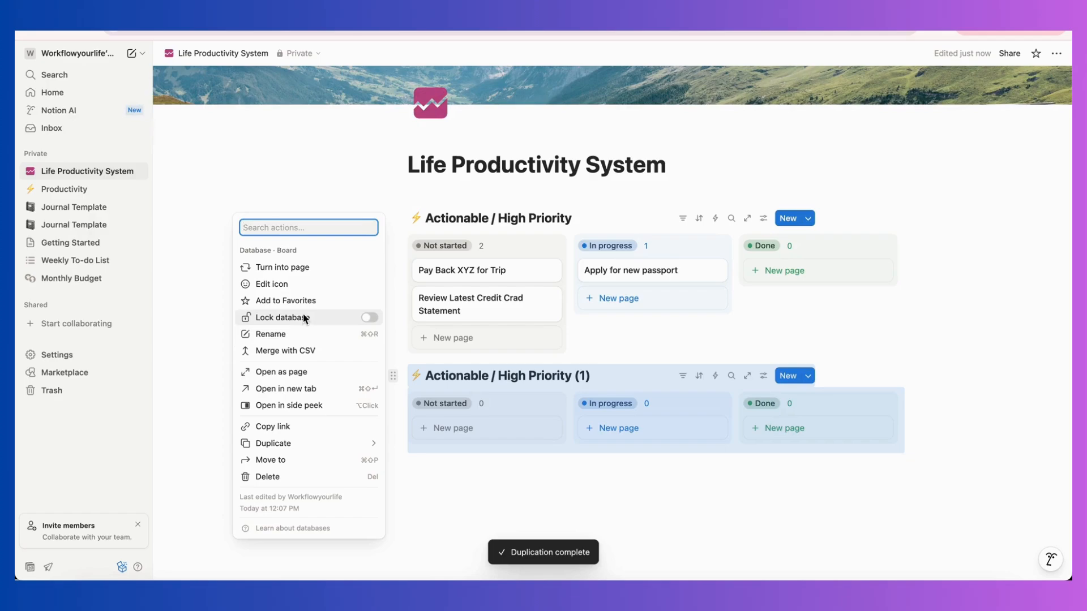
pyautogui.click(364, 445)
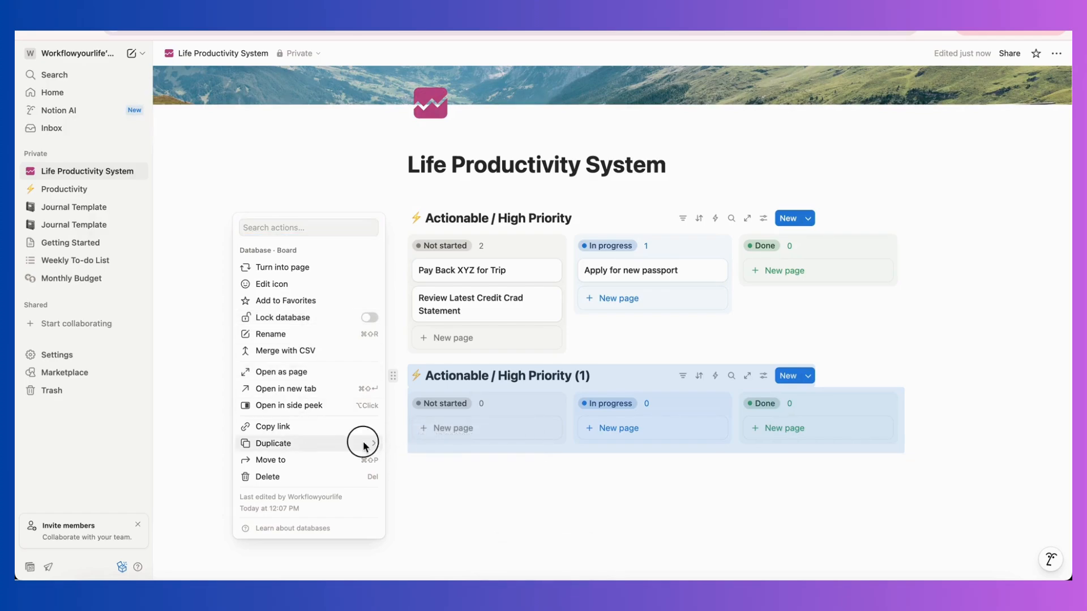
pyautogui.click(439, 451)
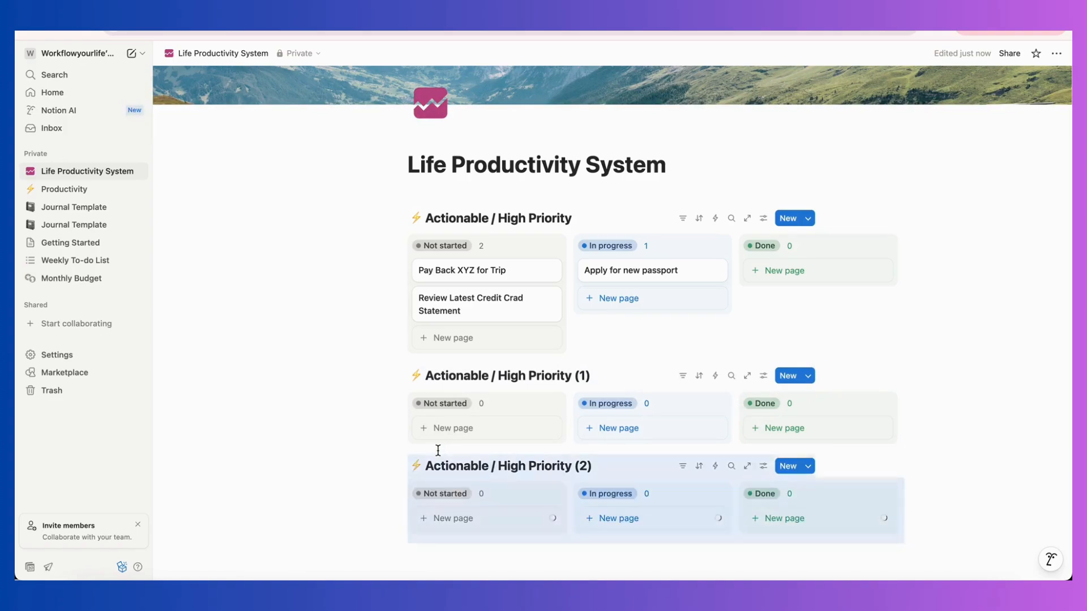
# Rename the second board as "Actionable / Lower Priority", removing the copy number from its title.
pyautogui.click(430, 376)
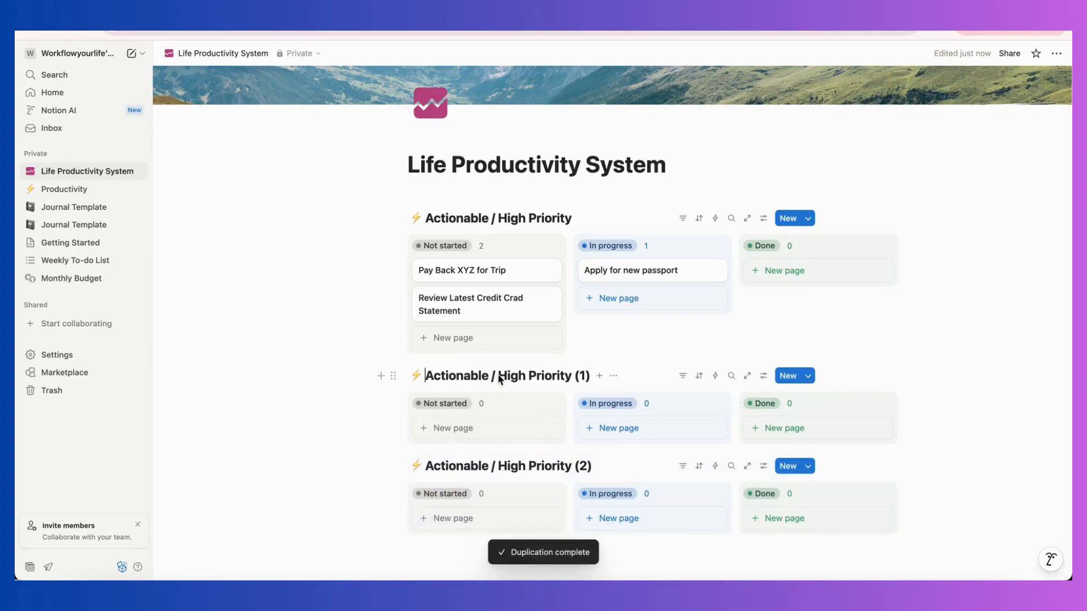
pyautogui.click(505, 377)
pyautogui.doubleClick(503, 377)
pyautogui.write('Lower')
pyautogui.click(599, 377)
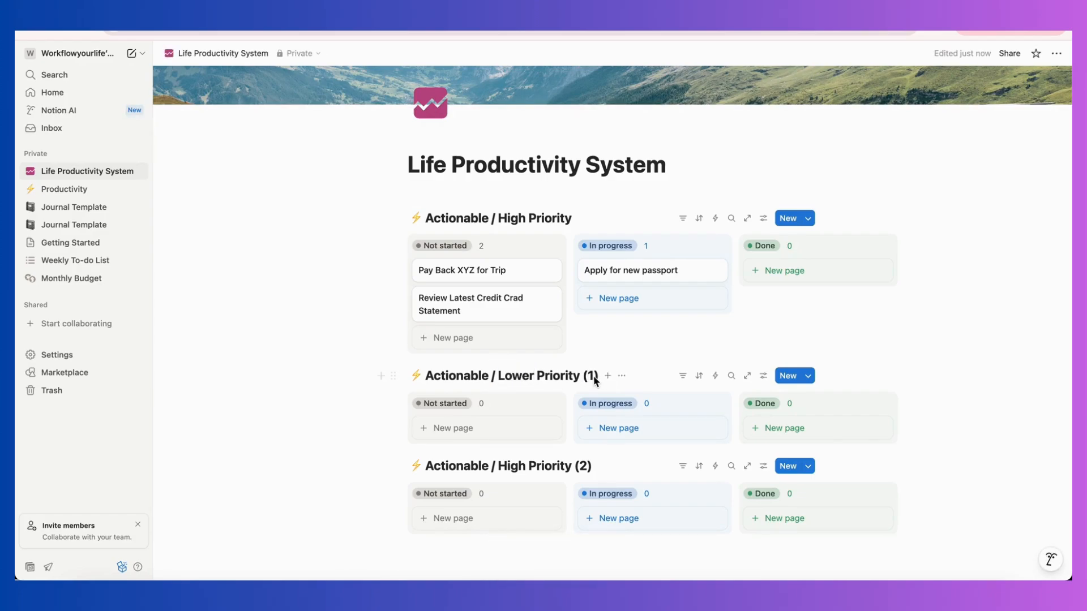
pyautogui.press('BackSpace')
pyautogui.press('BackSpace')
pyautogui.press('BackSpace')
pyautogui.press('BackSpace')
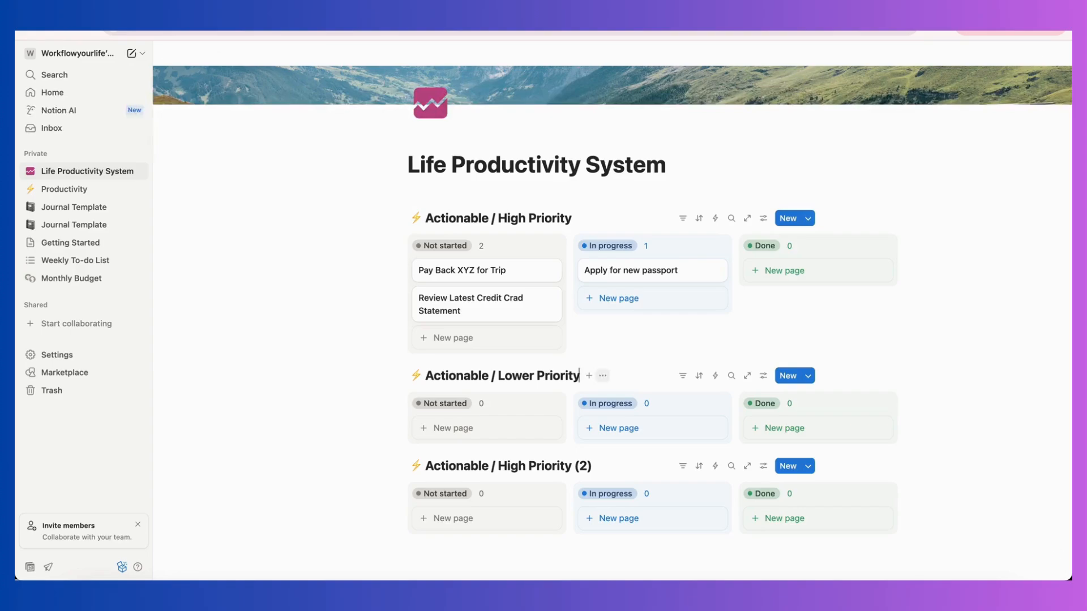
# Add a card named "Need new gym clothes" to the Not started column of the Lower Priority board.
pyautogui.scroll(-3, 408, 406)
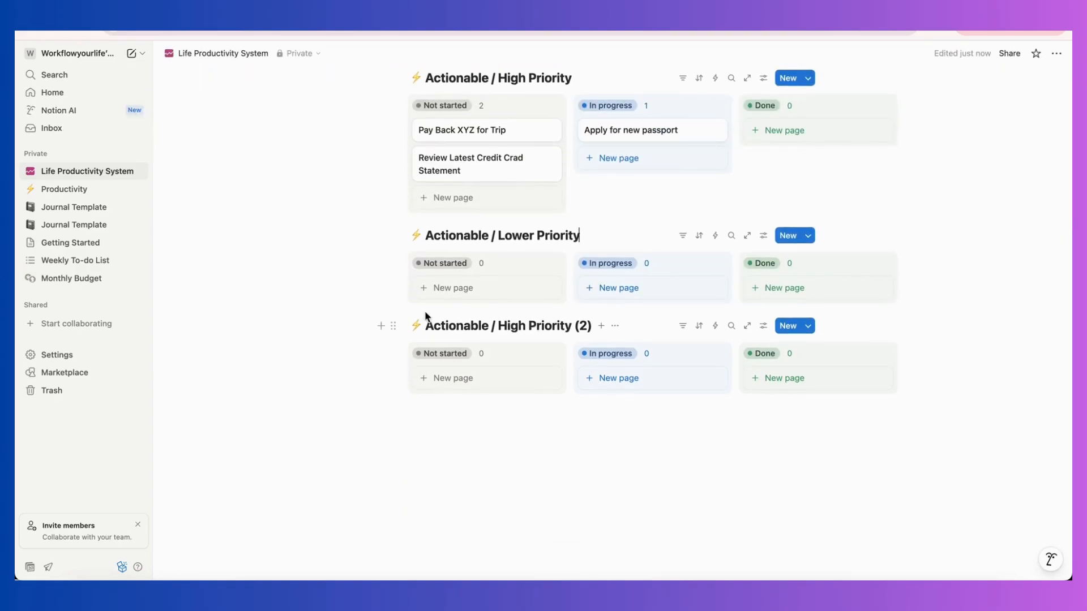
pyautogui.click(448, 289)
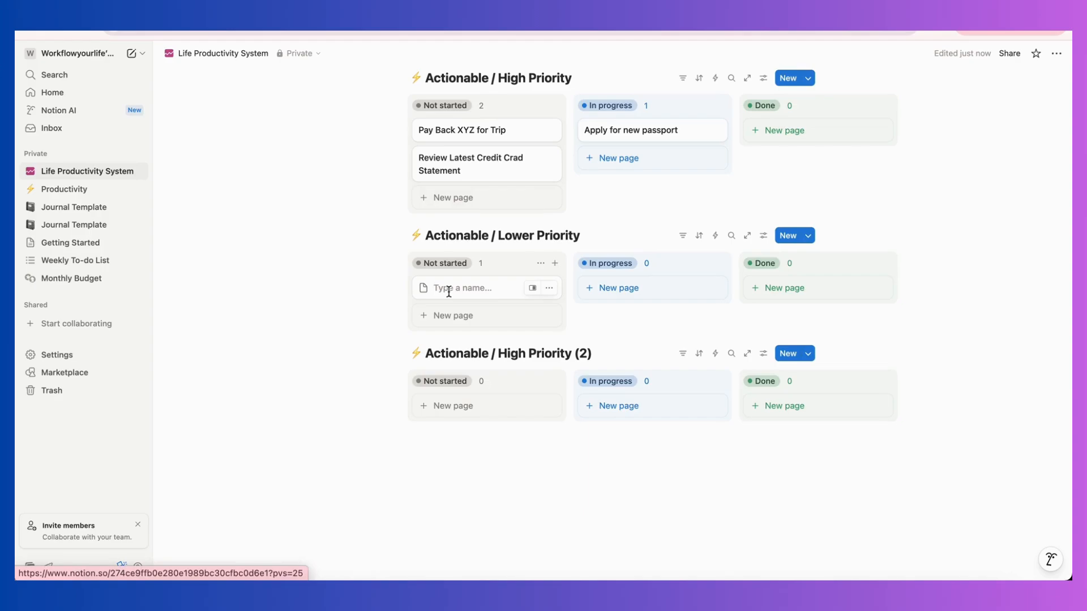
pyautogui.write('Need new gym clo')
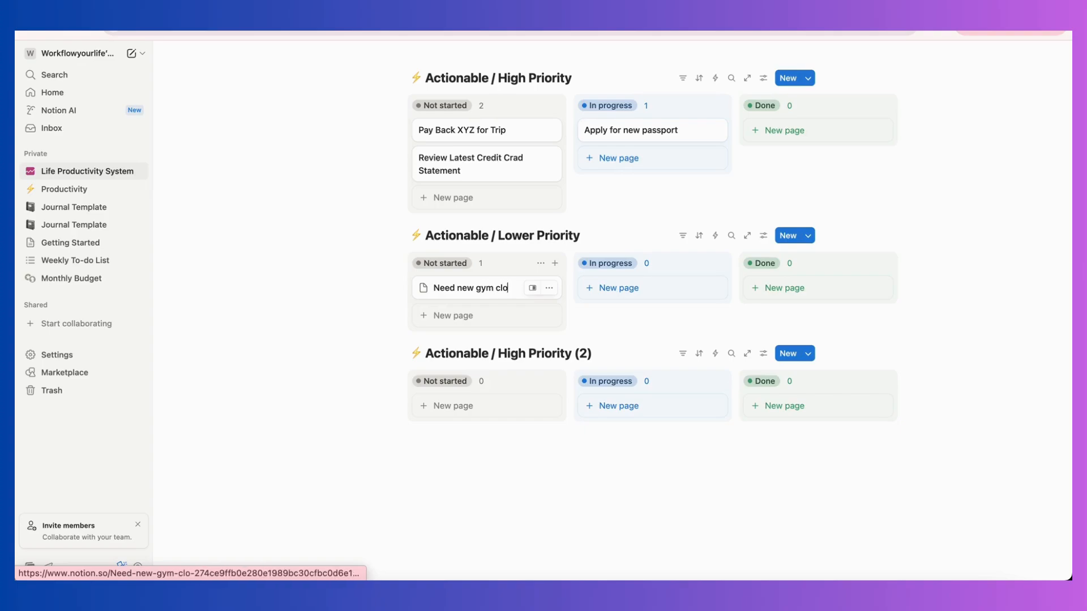
pyautogui.write('thes')
# Add a second Not started card named "Want to try getting a facial" to the Lower Priority board.
pyautogui.click(476, 315)
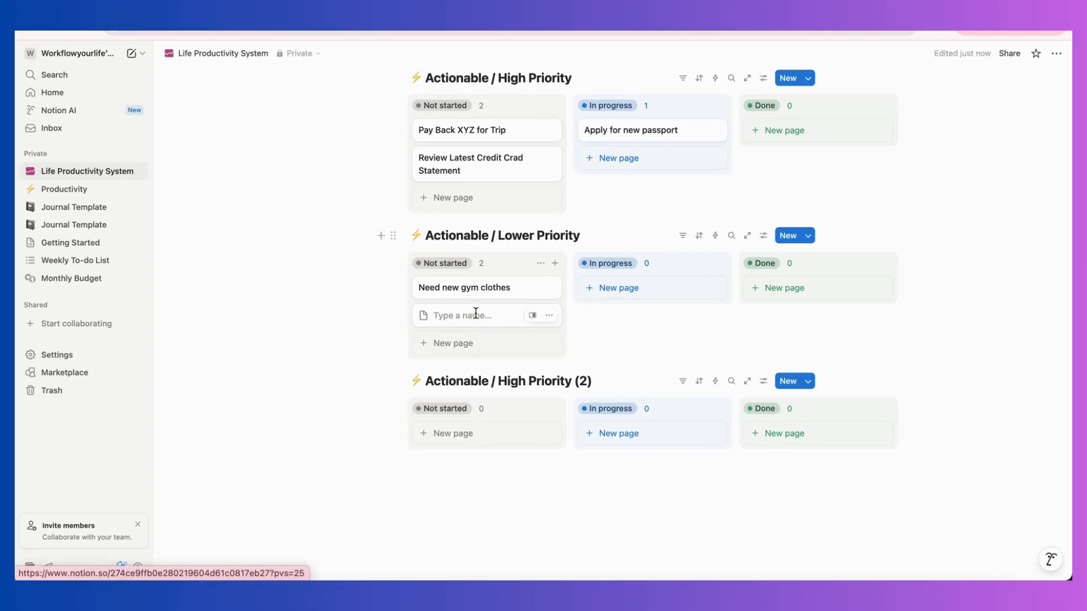
pyautogui.write('Want to try')
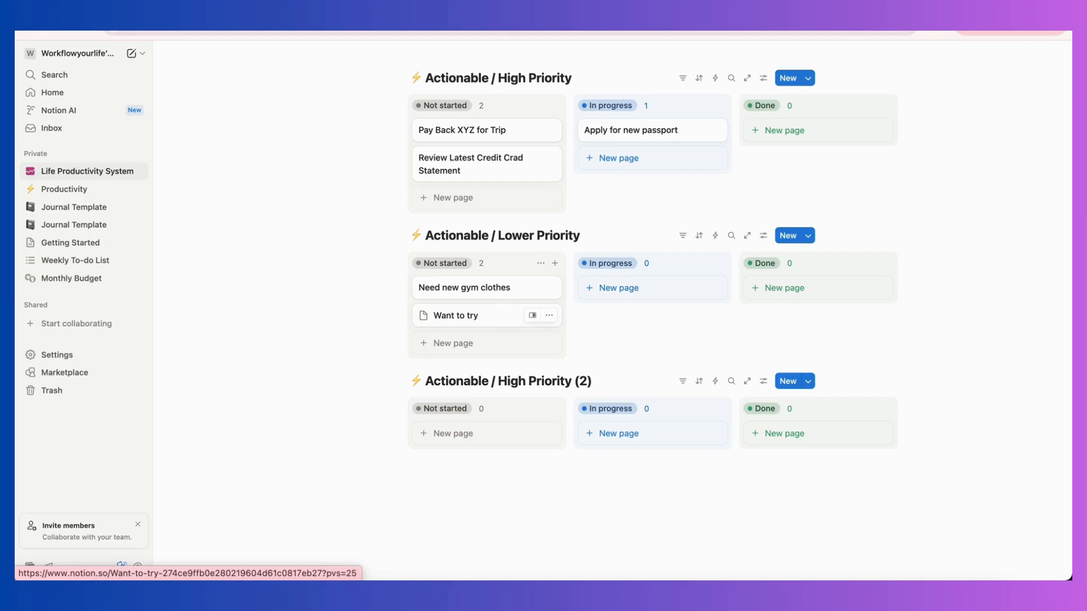
pyautogui.write(' getting a facial')
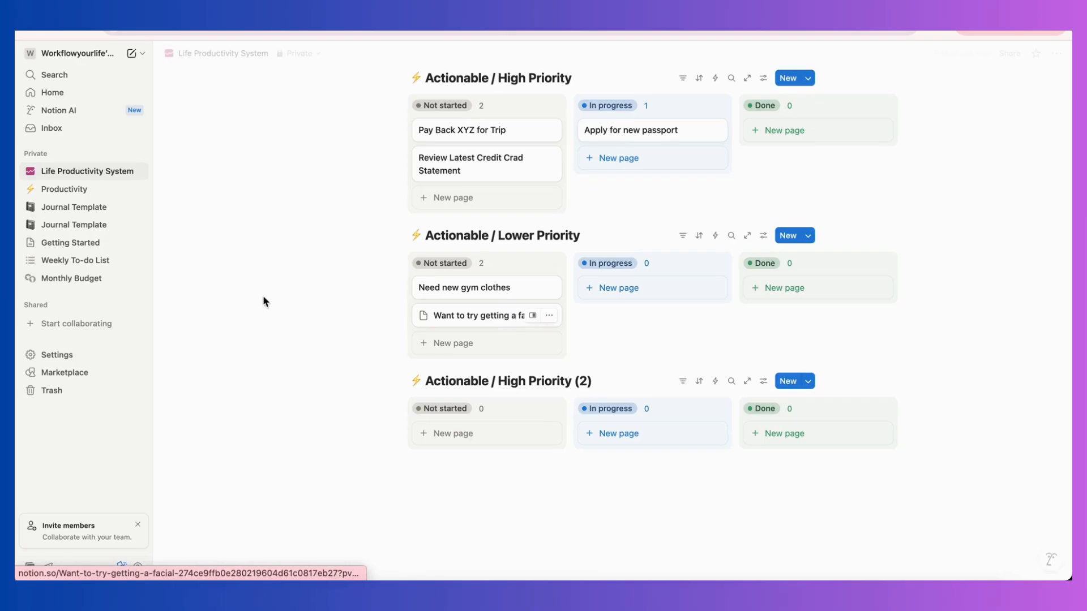
# Add a third Not started card named "Get back into meditation" to the Lower Priority board.
pyautogui.click(483, 346)
pyautogui.write('Get back')
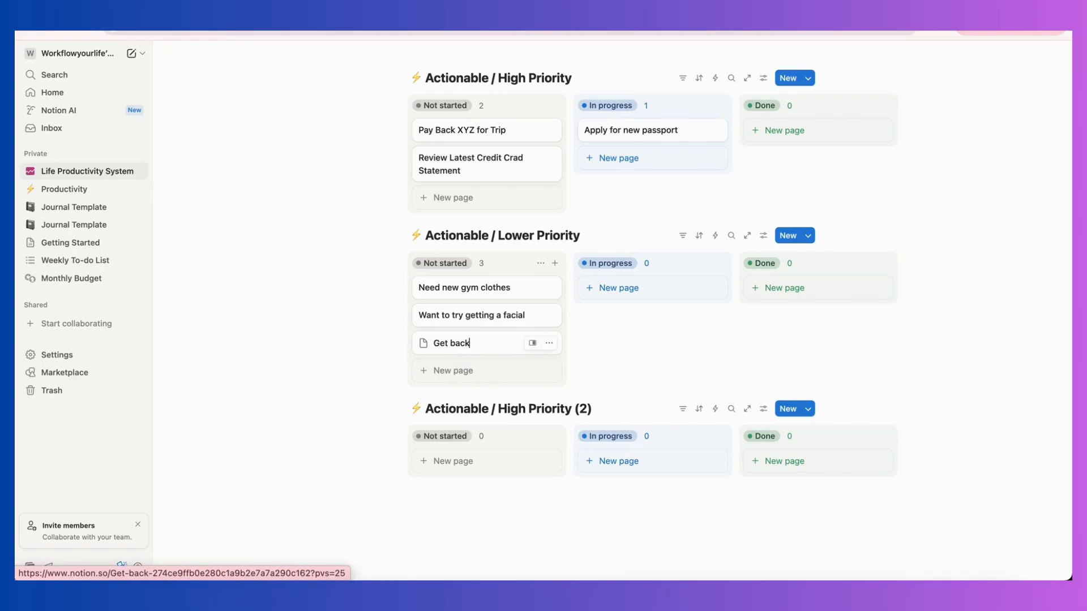
pyautogui.write(' into meditation')
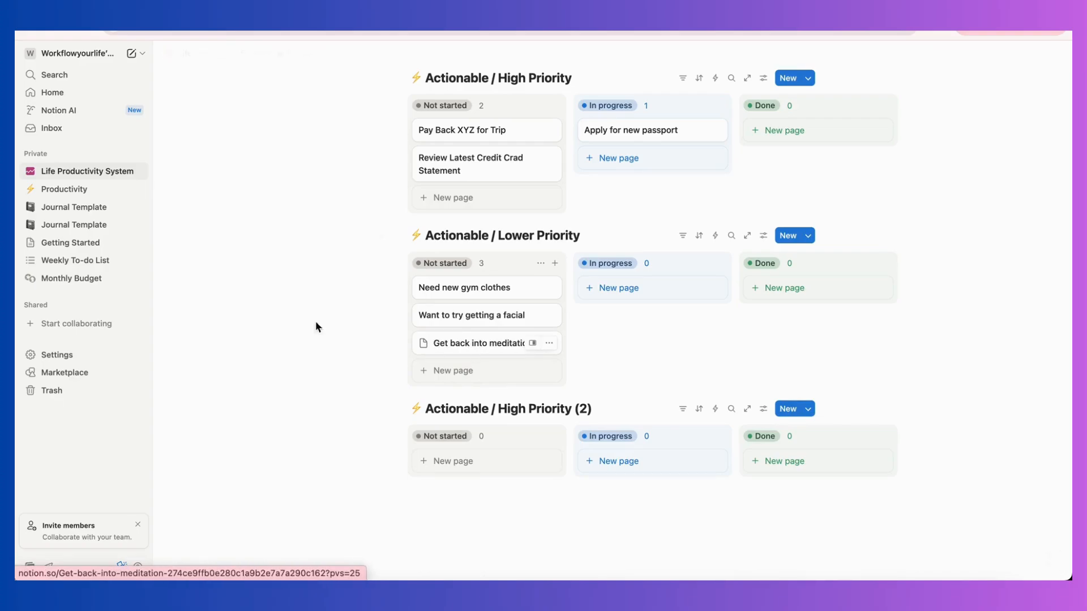
pyautogui.press('Return')
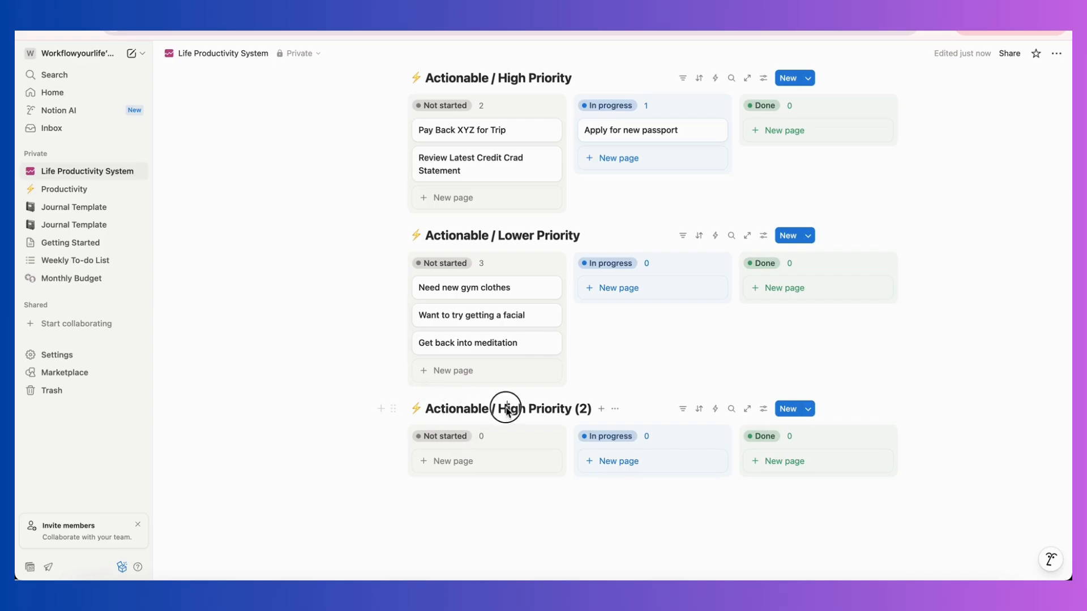
# Rename the third board as "Not Actionable at the Moment", removing the priority wording and copy number.
pyautogui.click(426, 409)
pyautogui.write('Not')
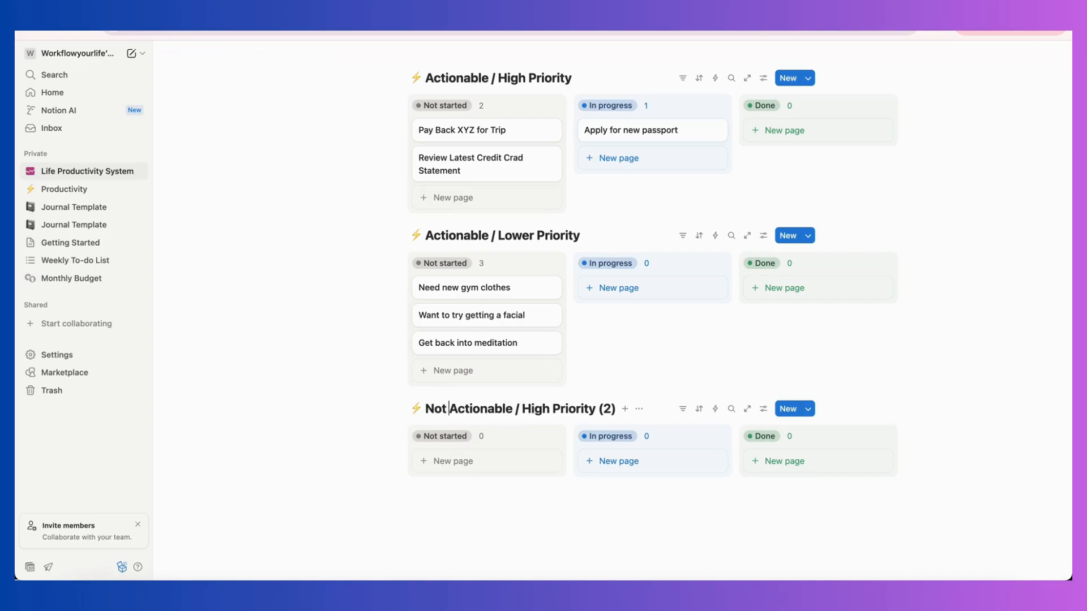
pyautogui.click(512, 410)
pyautogui.write('at the')
pyautogui.write(' Moment')
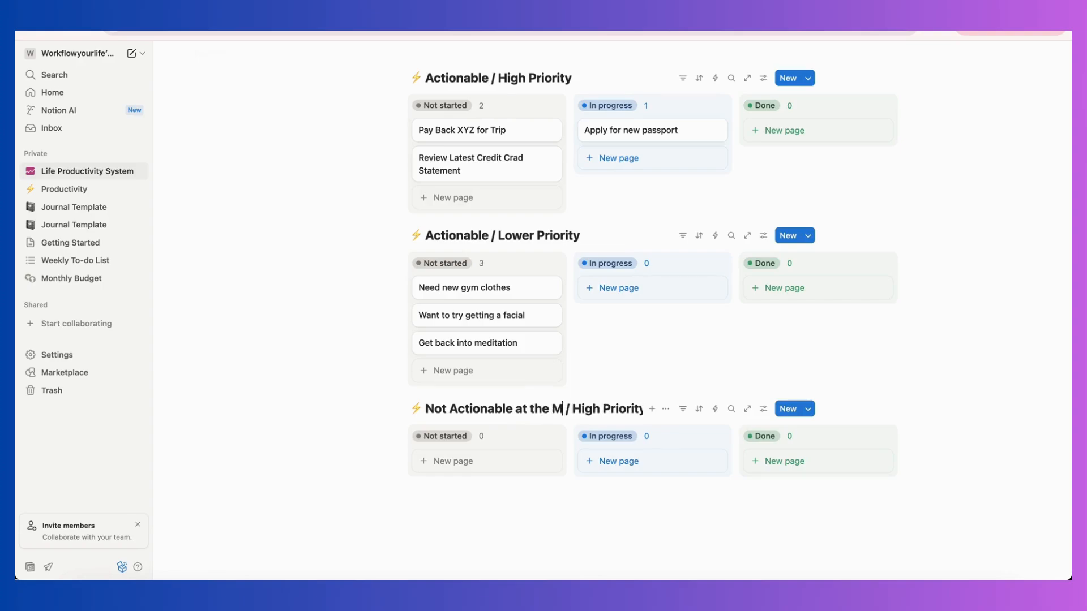
pyautogui.doubleClick(624, 410)
pyautogui.press('BackSpace')
pyautogui.press('BackSpace')
pyautogui.press('BackSpace')
pyautogui.doubleClick(626, 410)
pyautogui.press('BackSpace')
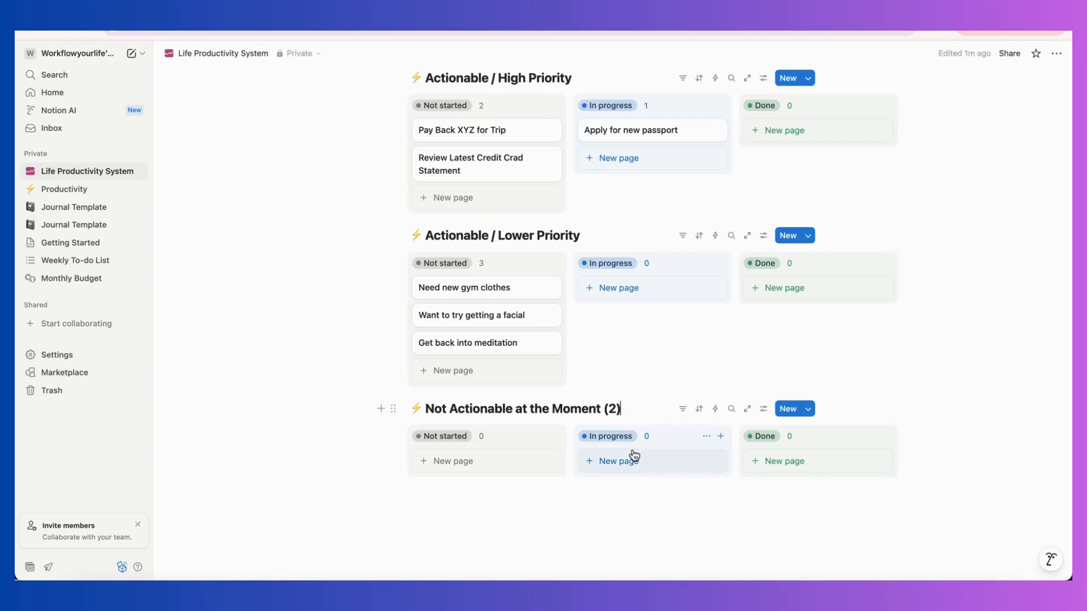
# Add a card named "Learn ASL" to the Not started column of the "Not Actionable at the Moment" board.
pyautogui.click(487, 461)
pyautogui.write('Le')
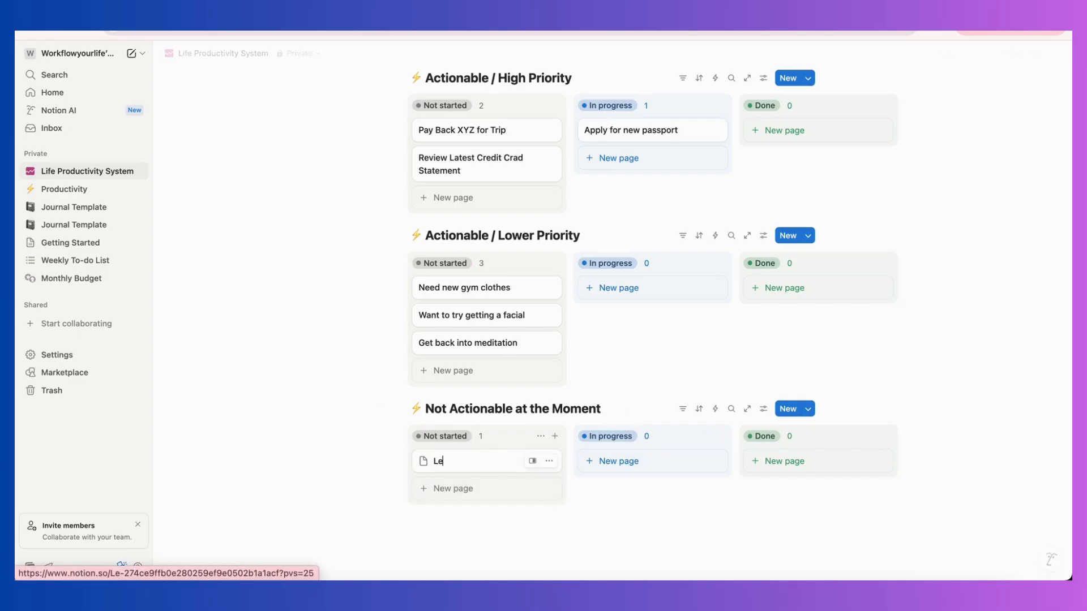
pyautogui.write('arn ASL')
pyautogui.click(217, 451)
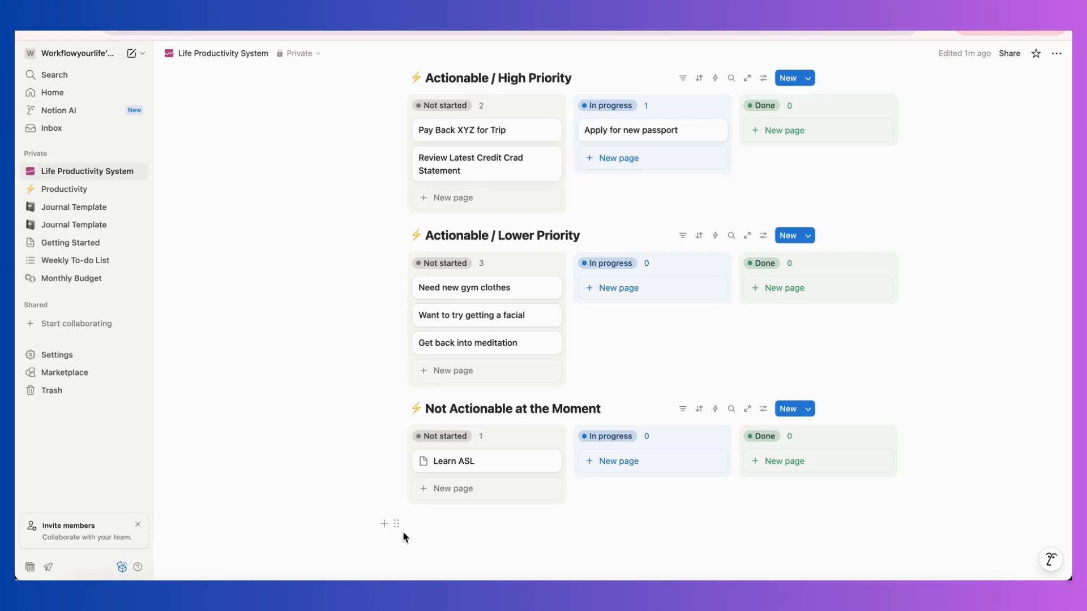
# Add a second Not started card named "Consider PhD?" to the "Not Actionable at the Moment" board.
pyautogui.click(450, 490)
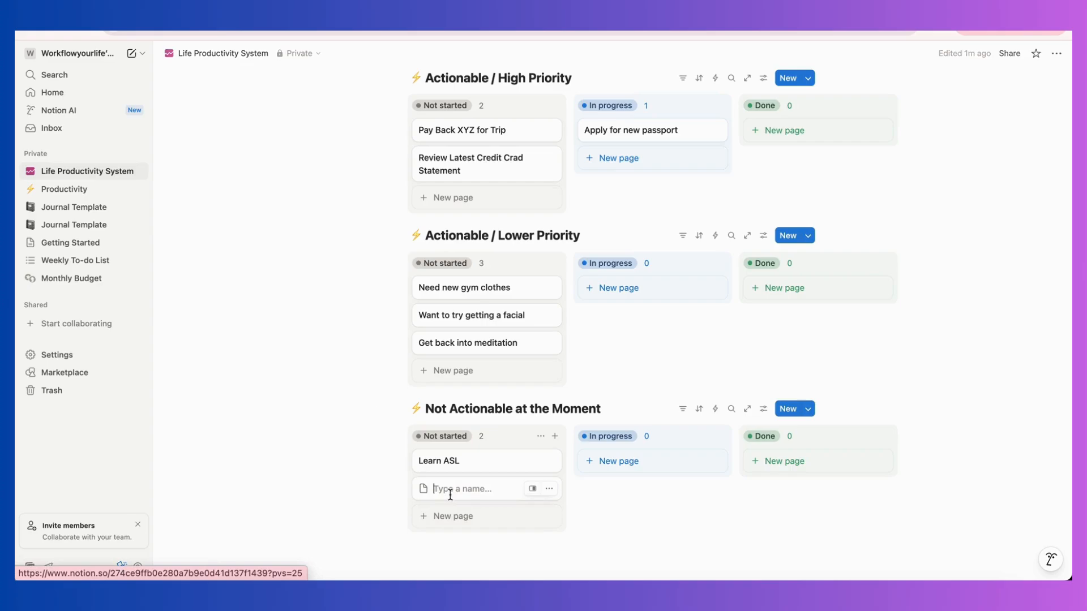
pyautogui.write('Consider PhD?')
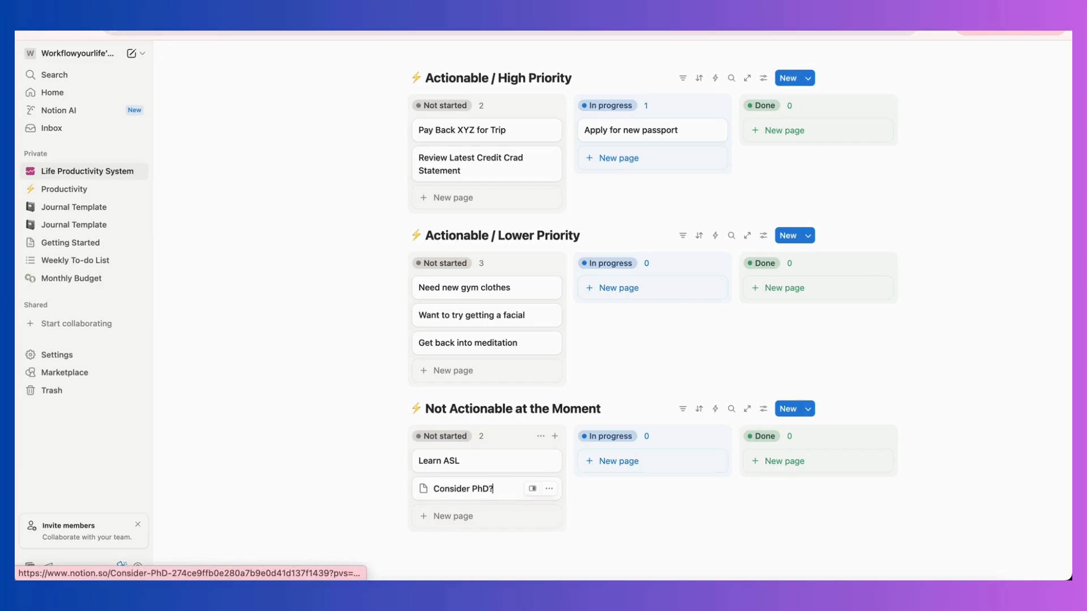
pyautogui.press('Return')
pyautogui.moveTo(482, 371); pyautogui.dragTo(480, 342)
pyautogui.click(1056, 54)
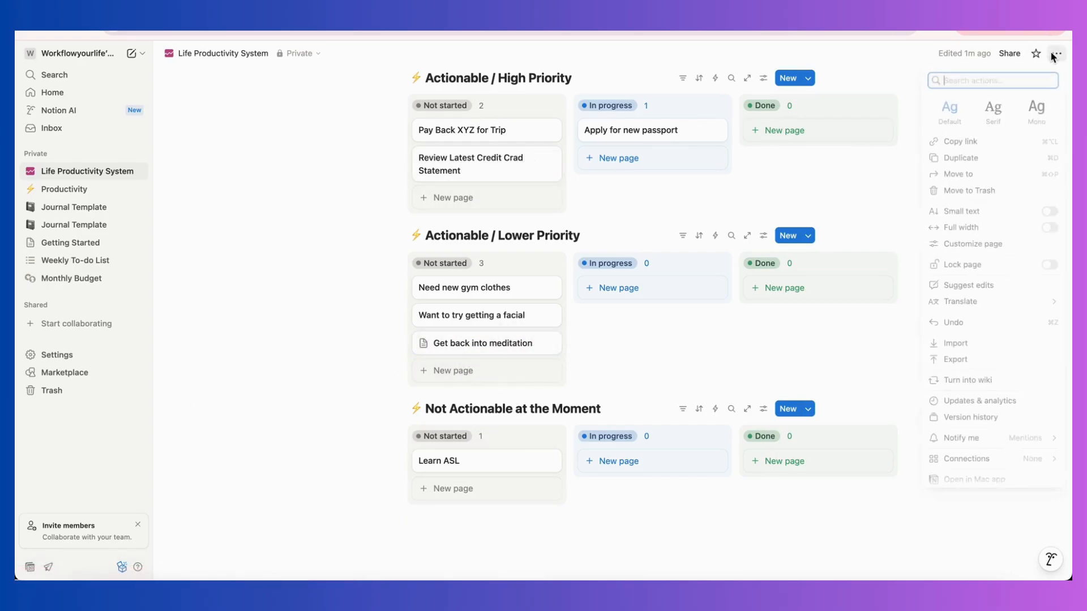
pyautogui.click(955, 326)
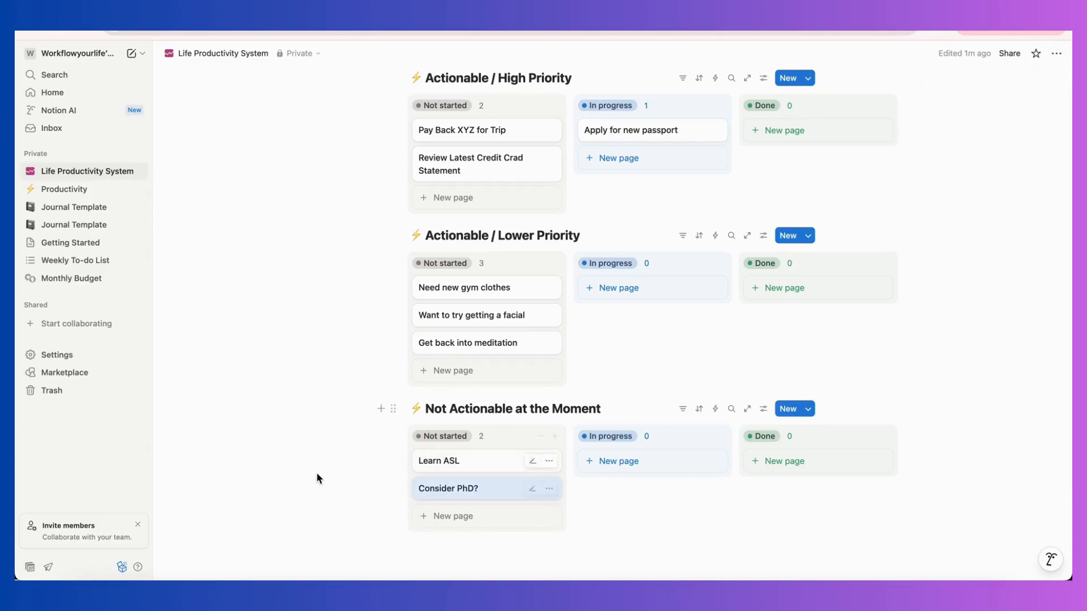
# Move the "Consider PhD?" card to the end of the Not started column in the Lower Priority board.
pyautogui.moveTo(478, 491); pyautogui.dragTo(507, 368)
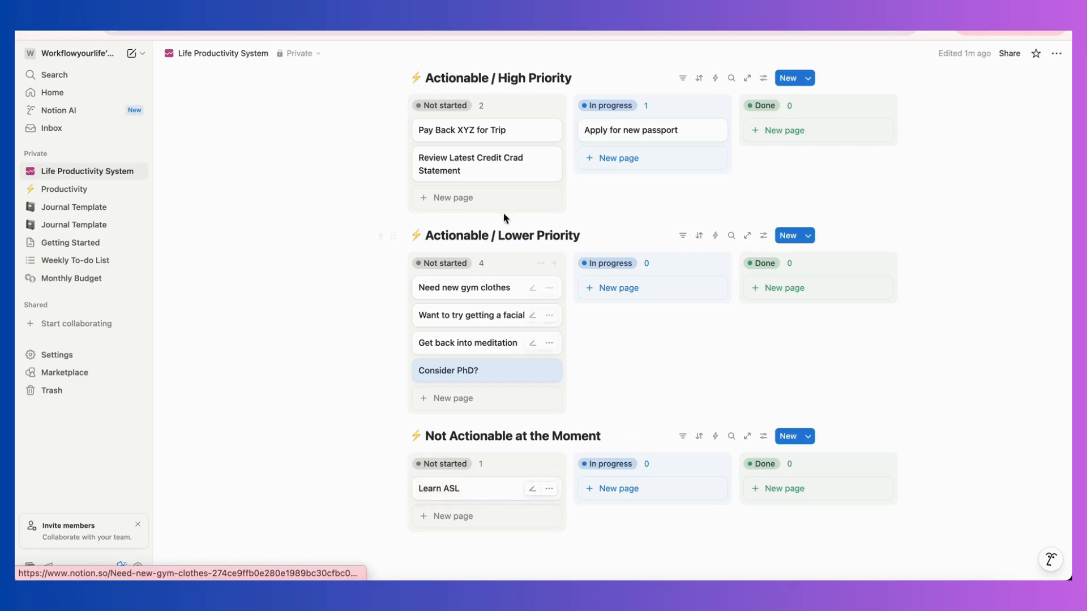
# Replace the lightning emoji in the "Actionable / Lower Priority" board title with a lipstick emoji inserted below the boards and cut from there.
pyautogui.click(443, 559)
pyautogui.write('/emoji')
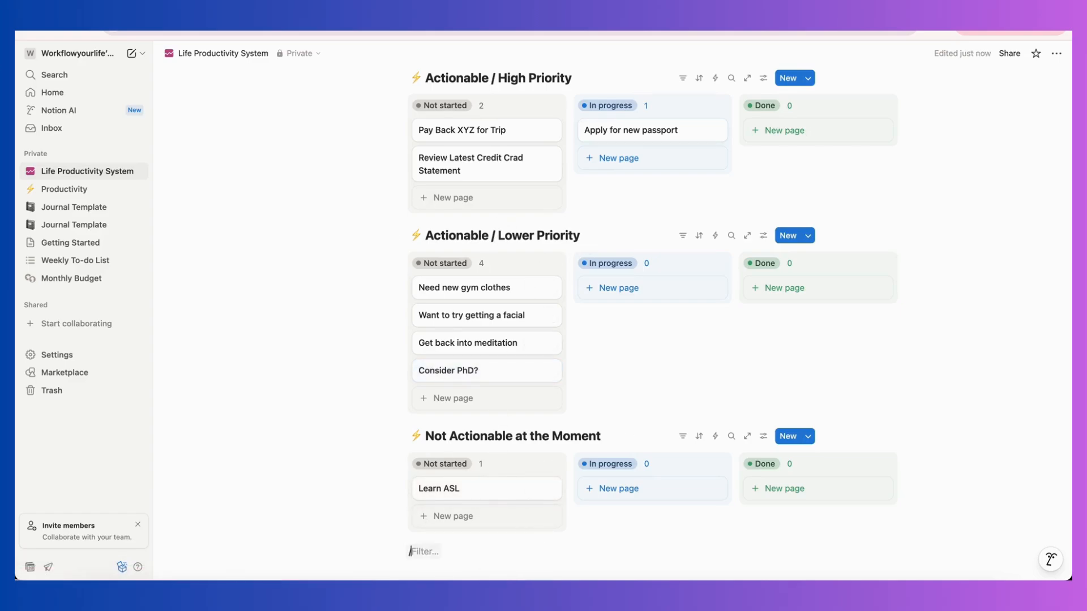
pyautogui.click(459, 497)
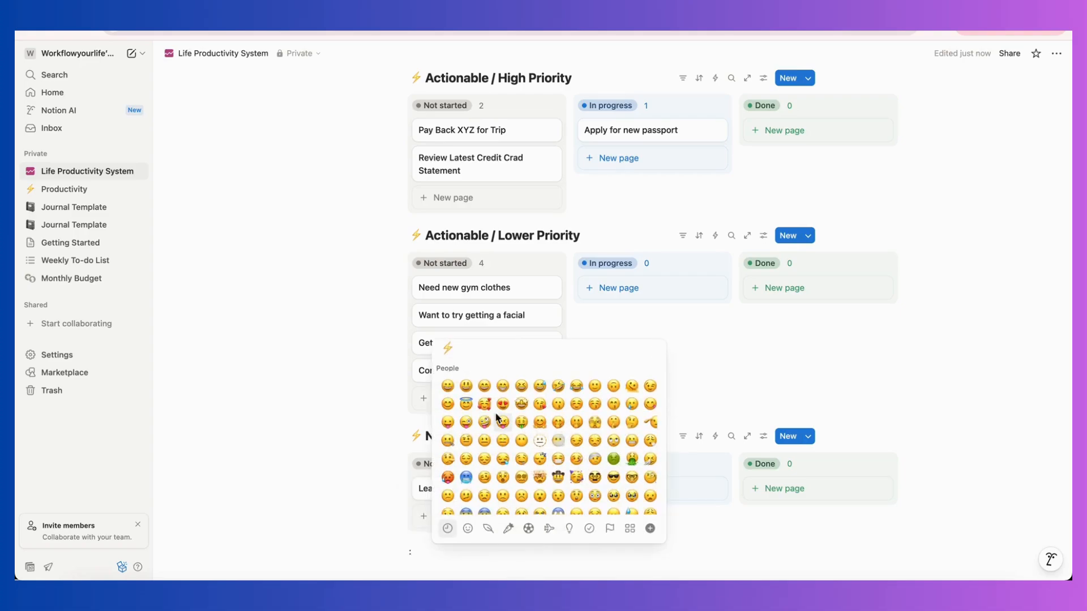
pyautogui.write(':lip')
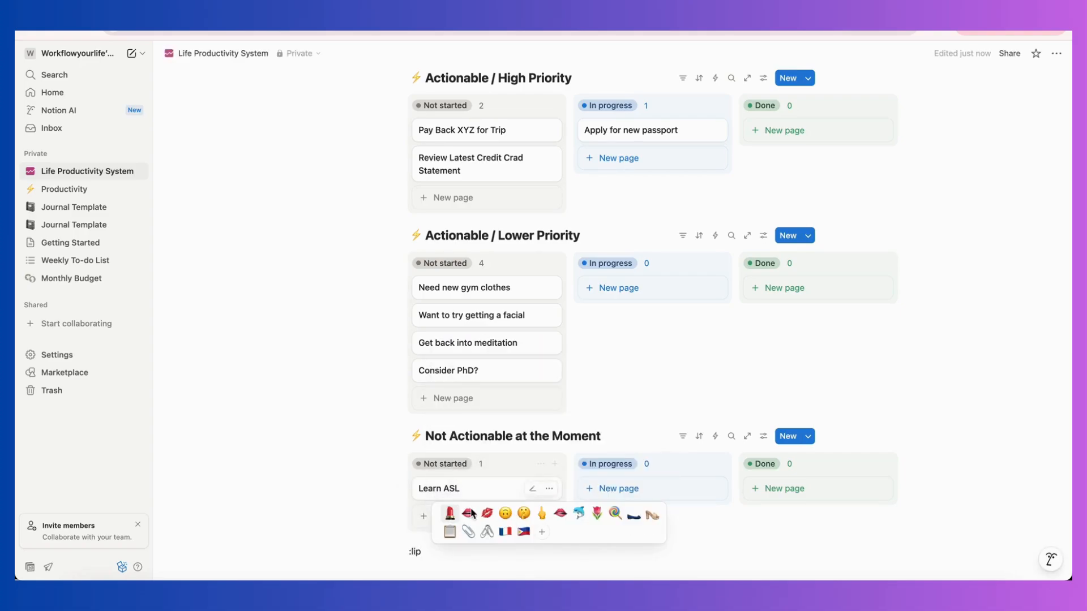
pyautogui.press('Return')
pyautogui.press('Return')
pyautogui.doubleClick(413, 516)
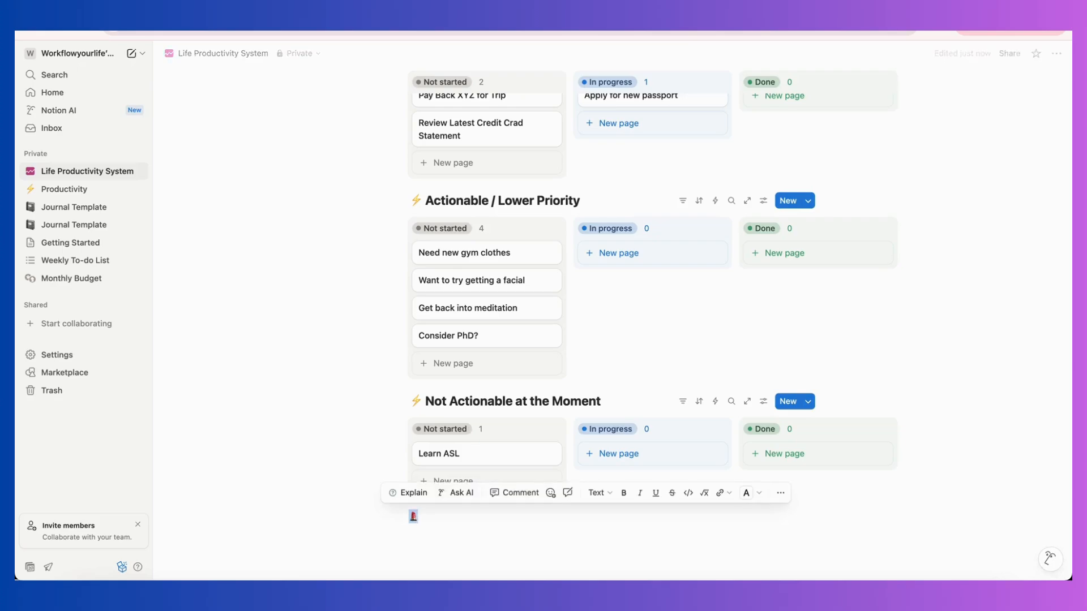
pyautogui.hotkey('ctrl', 'x')
pyautogui.doubleClick(416, 200)
pyautogui.hotkey('ctrl', 'v')
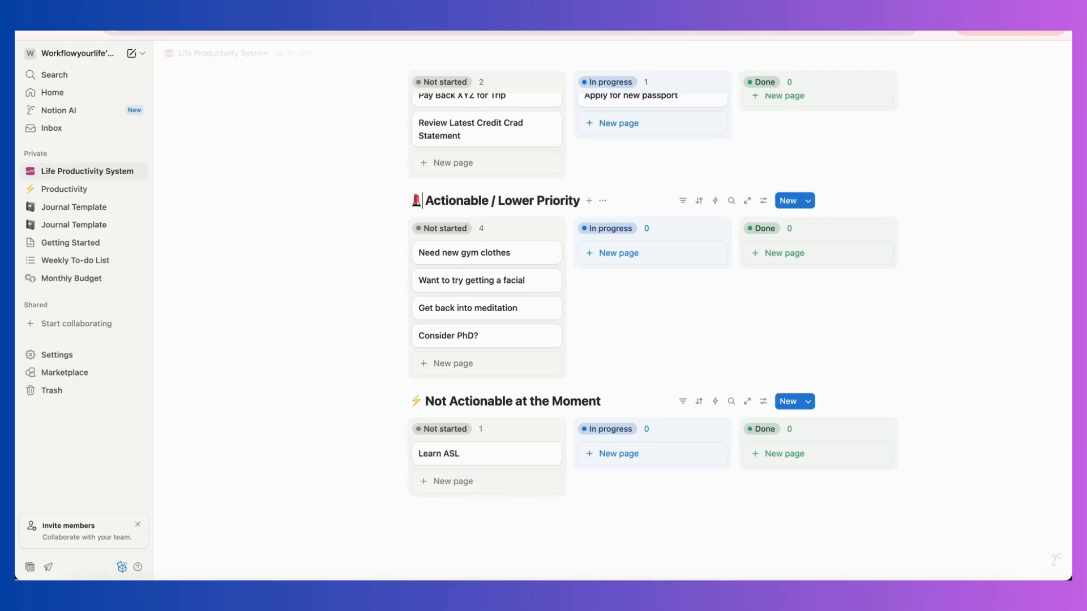
# Replace the lightning emoji in the "Not Actionable at the Moment" board title with an alarm clock emoji found by searching "time".
pyautogui.click(441, 528)
pyautogui.write('/em')
pyautogui.click(439, 327)
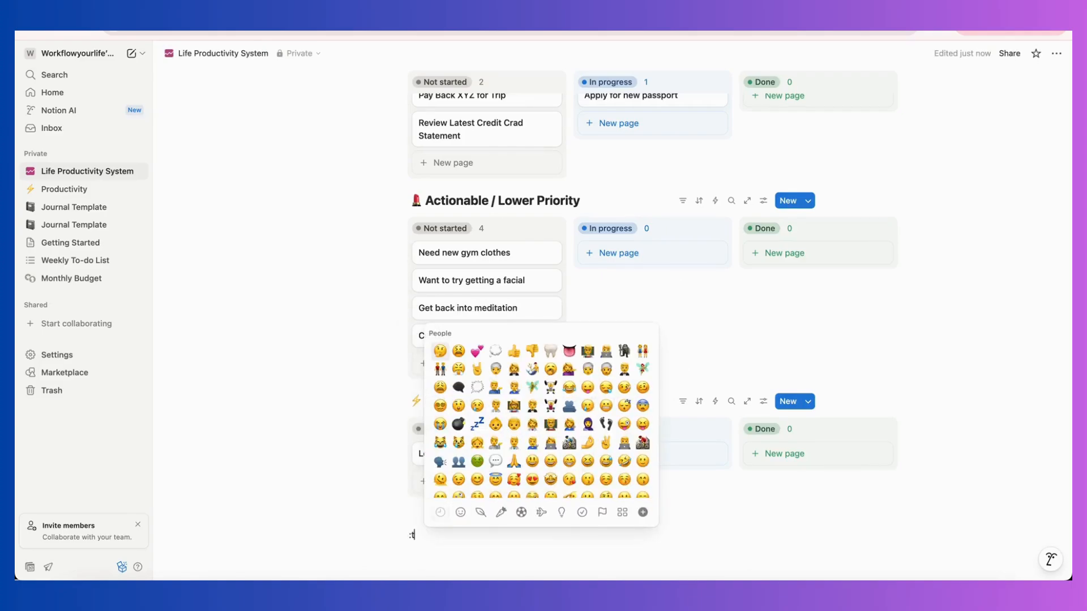
pyautogui.write('time')
pyautogui.click(499, 478)
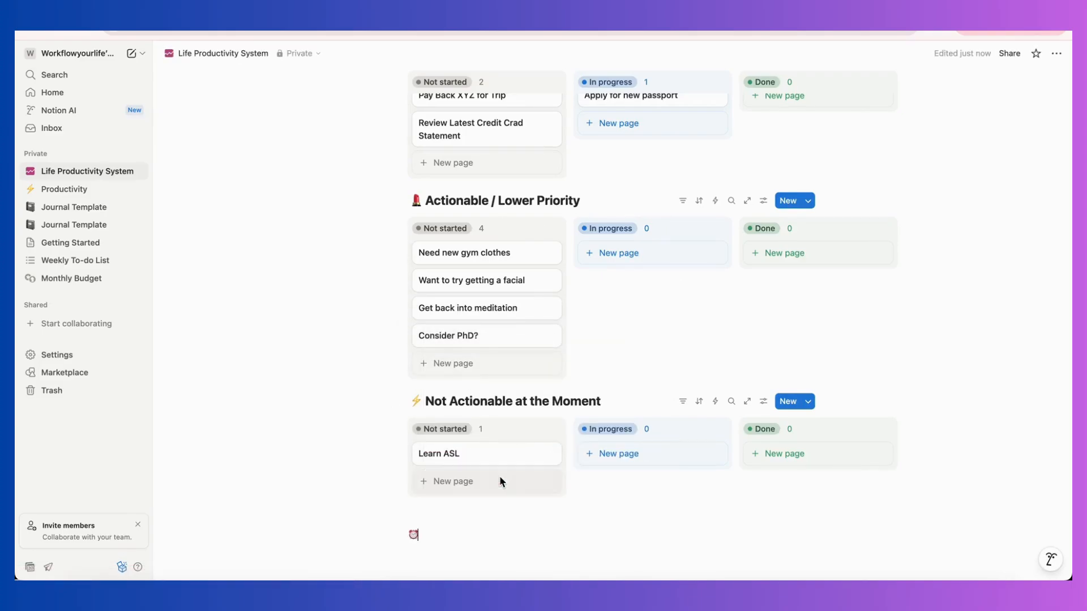
pyautogui.doubleClick(413, 538)
pyautogui.hotkey('ctrl', 'x')
pyautogui.click(422, 402)
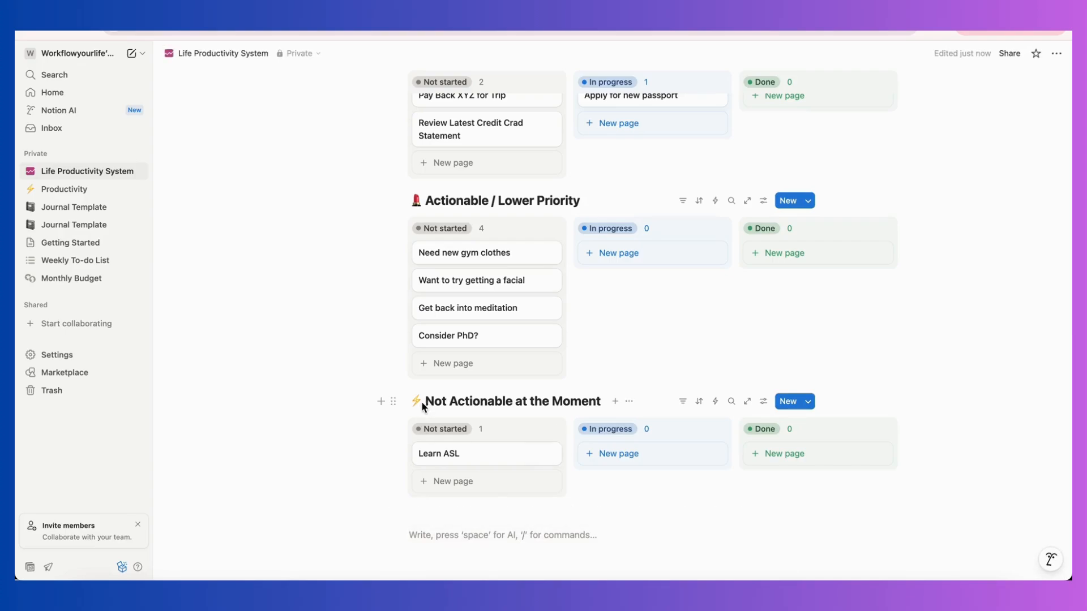
pyautogui.press('BackSpace')
pyautogui.hotkey('ctrl', 'v')
pyautogui.click(535, 537)
# Replace "XYZ" in the title of the "Pay Back XYZ for Trip" card with the person's first name.
pyautogui.scroll(5, 537, 541)
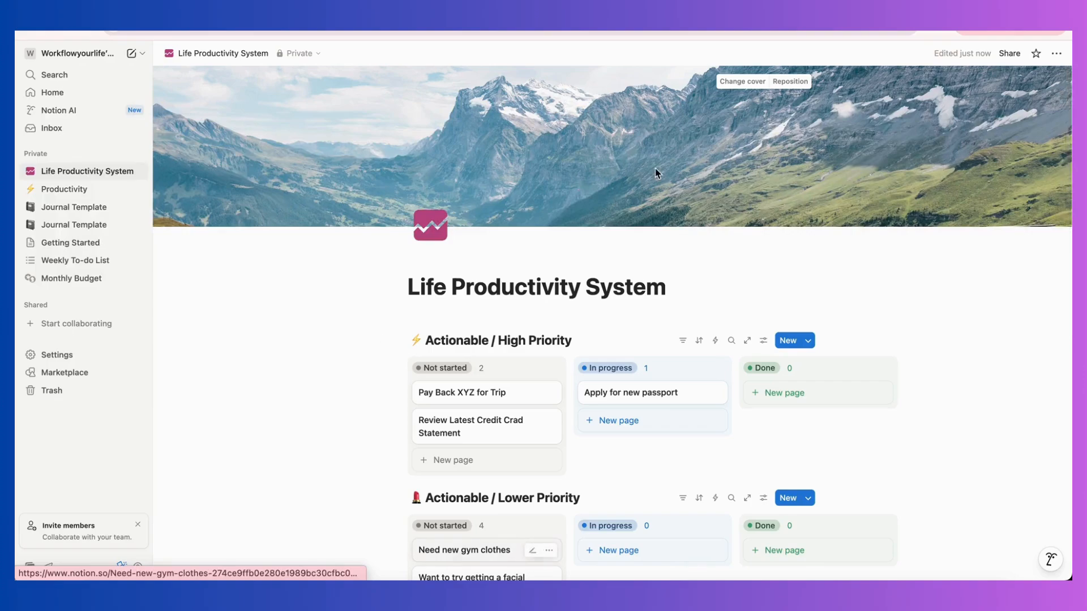
pyautogui.scroll(-6, 888, 429)
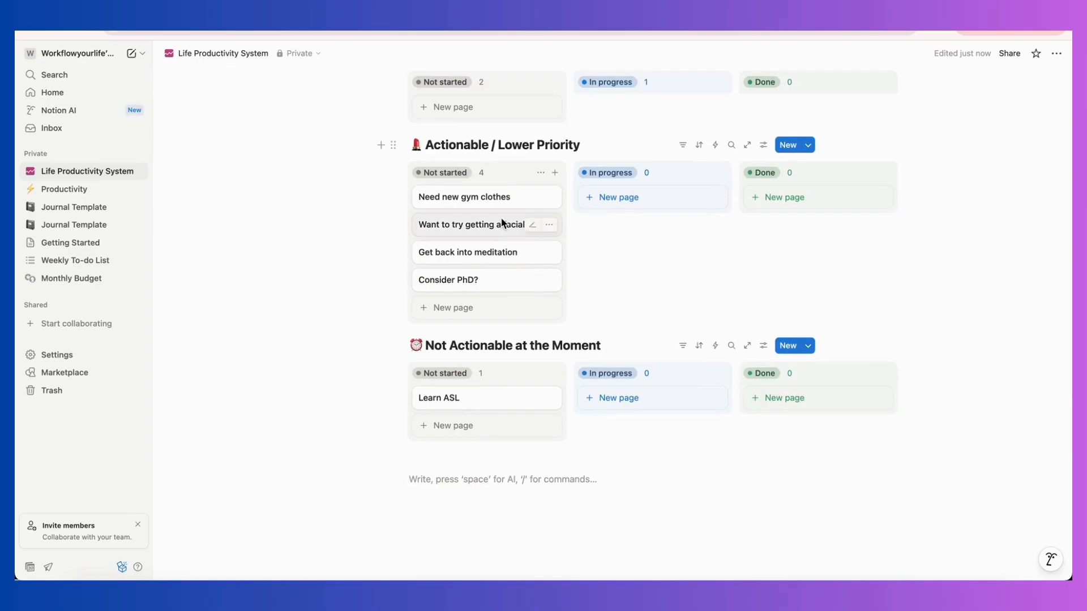
pyautogui.scroll(5, 484, 401)
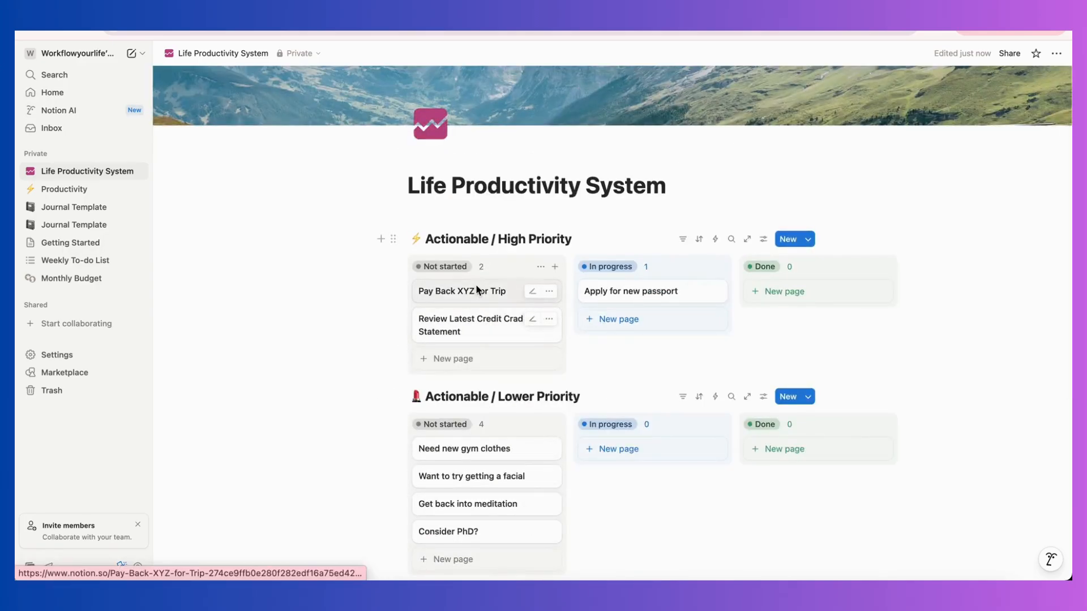
pyautogui.moveTo(481, 290); pyautogui.dragTo(525, 297)
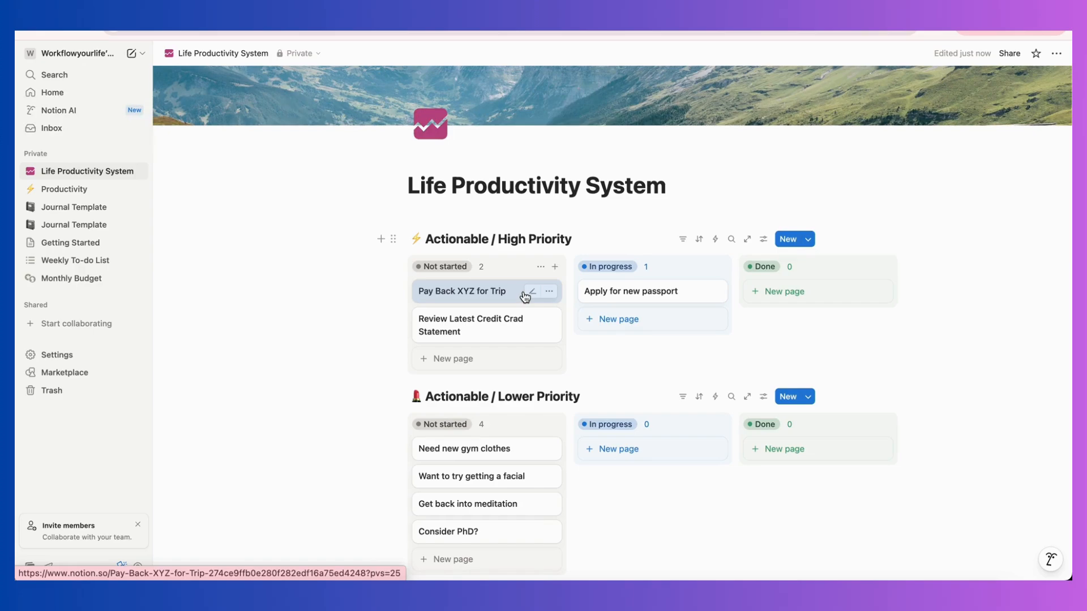
pyautogui.click(456, 289)
pyautogui.doubleClick(684, 100)
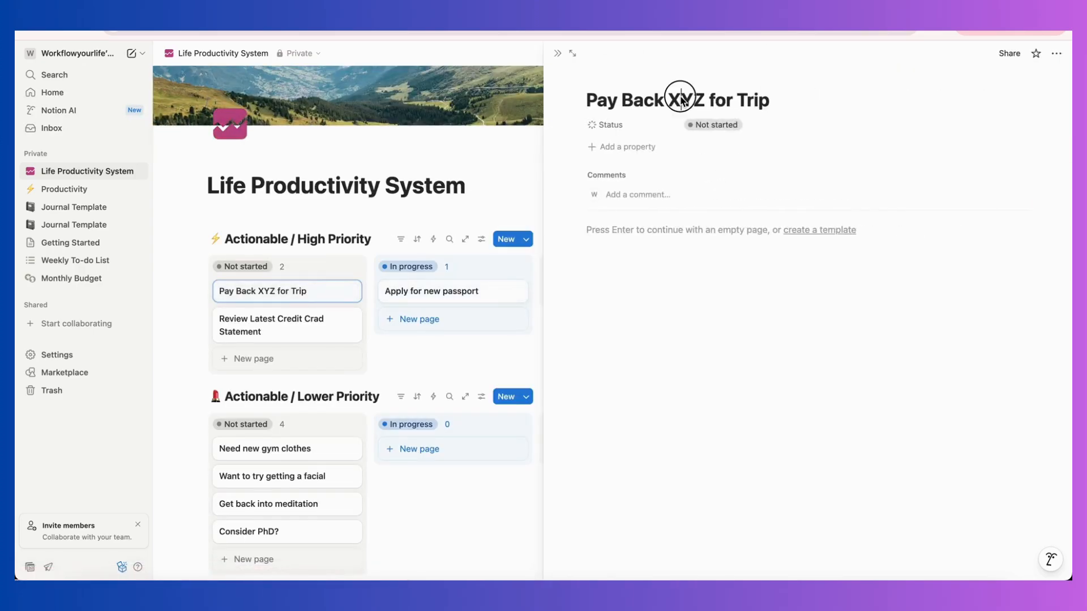
pyautogui.write('Sally')
pyautogui.click(558, 53)
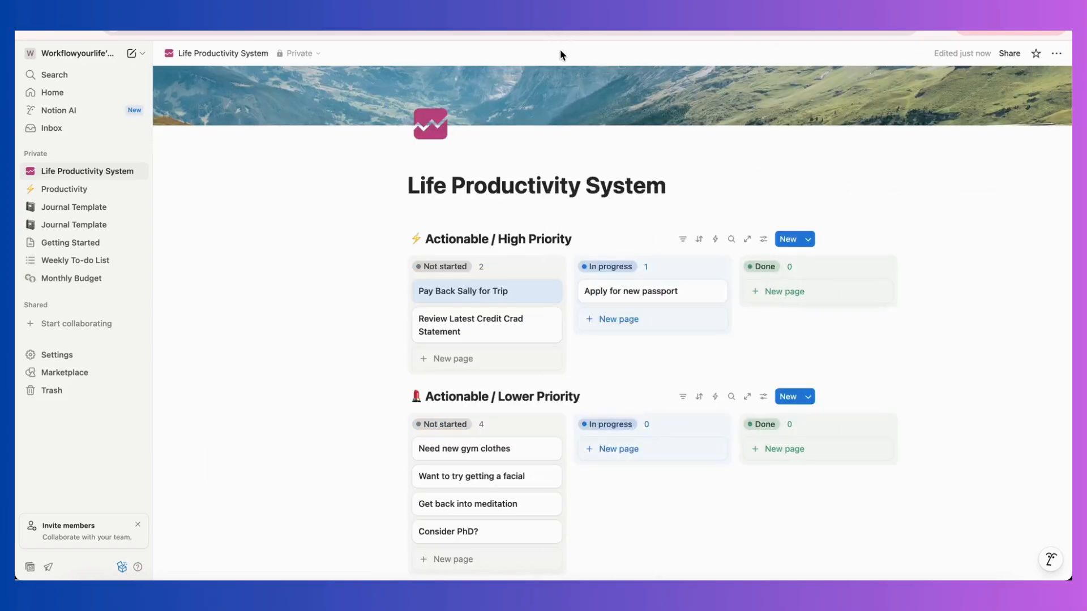
# Move the trip repayment card to the Done column of the High Priority board and view its page briefly.
pyautogui.moveTo(453, 291); pyautogui.dragTo(794, 294)
pyautogui.click(794, 292)
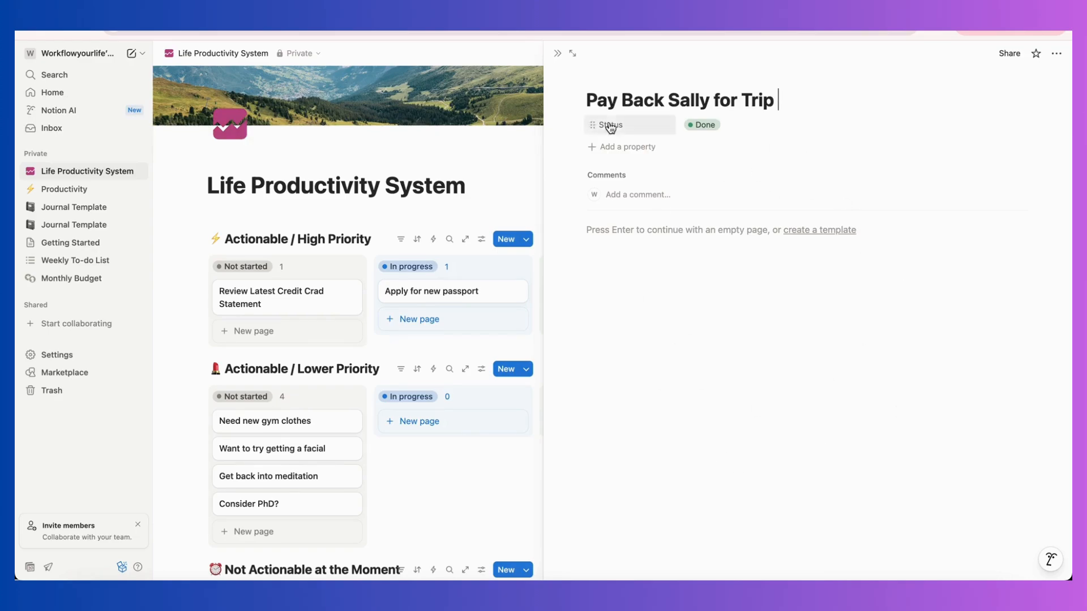
pyautogui.click(555, 52)
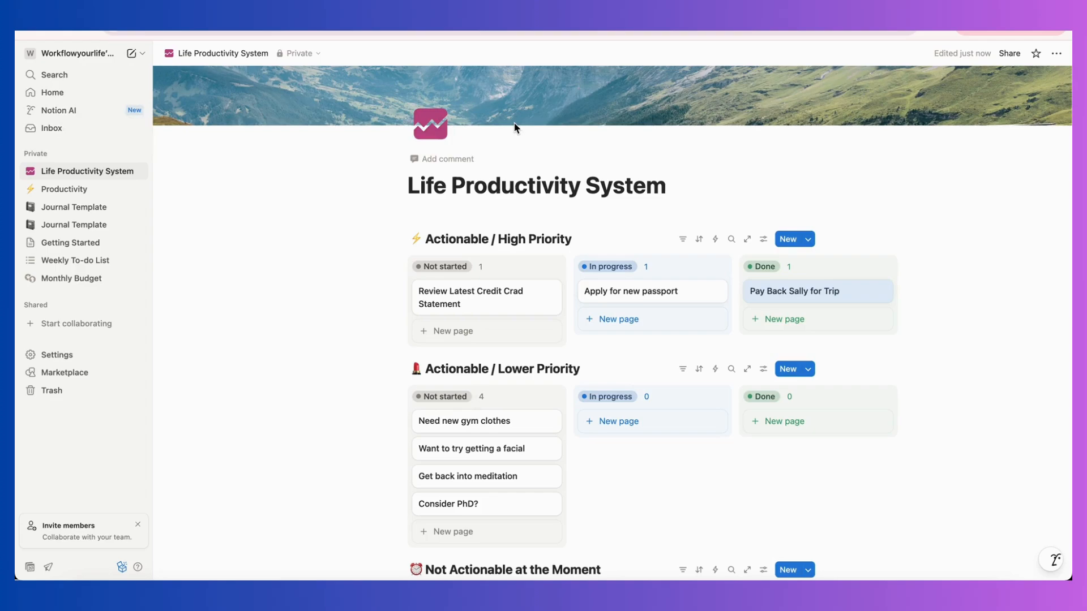
# Open Google Calendar in a new browser tab and dismiss its welcome and dark mode notices, keeping the Light theme.
pyautogui.scroll(2, 447, 79)
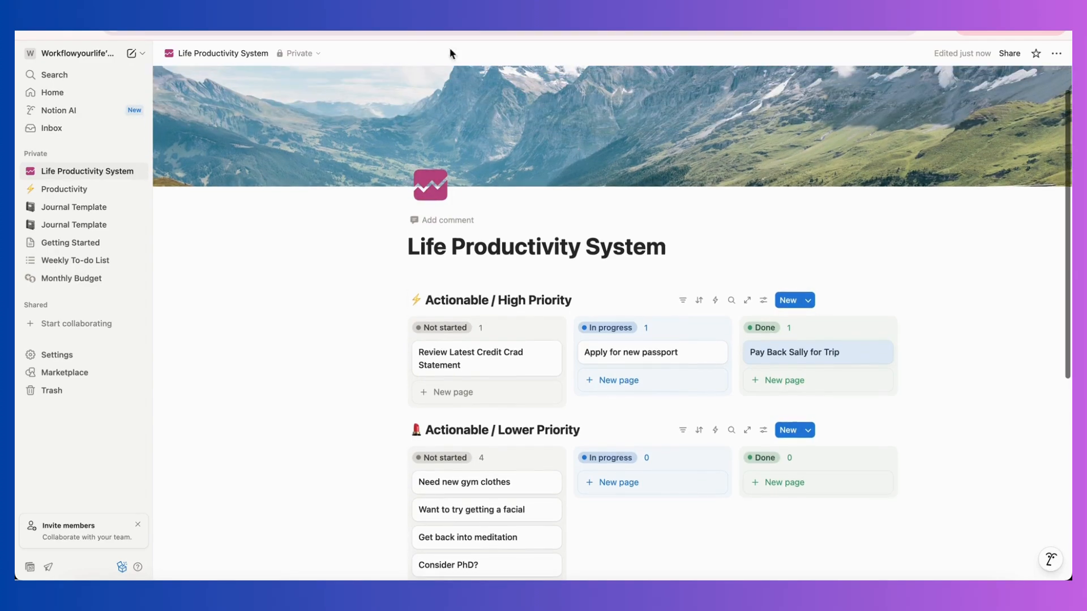
pyautogui.press('super+t')
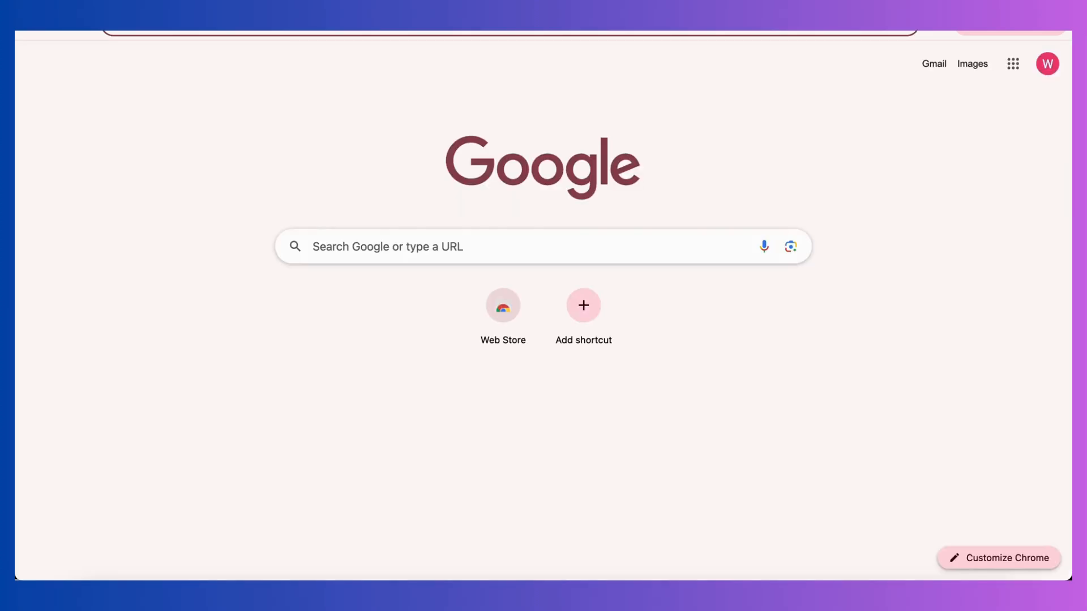
pyautogui.click(1025, 66)
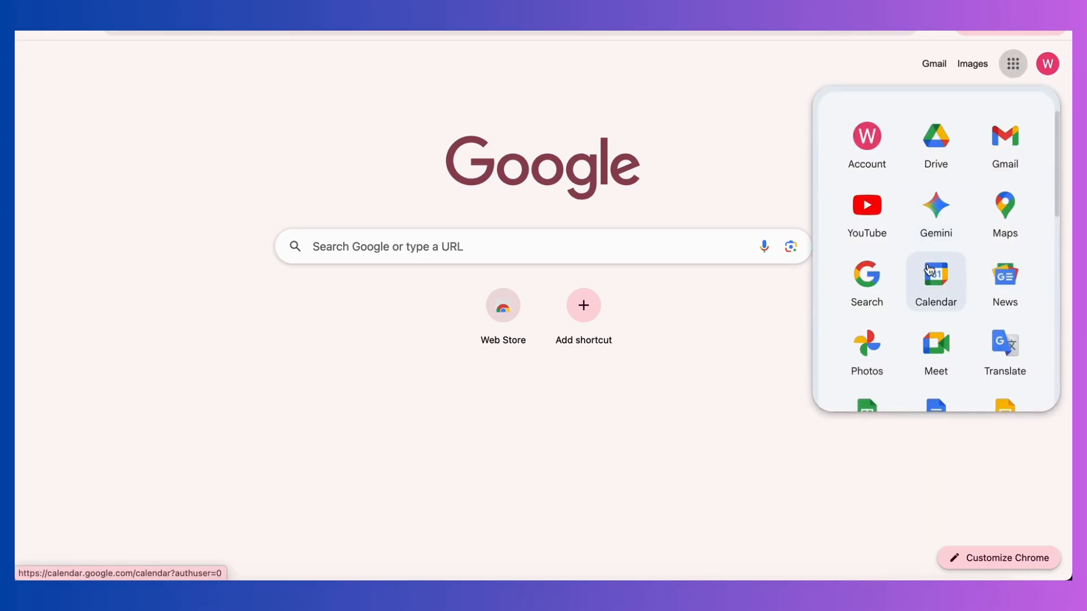
pyautogui.click(929, 269)
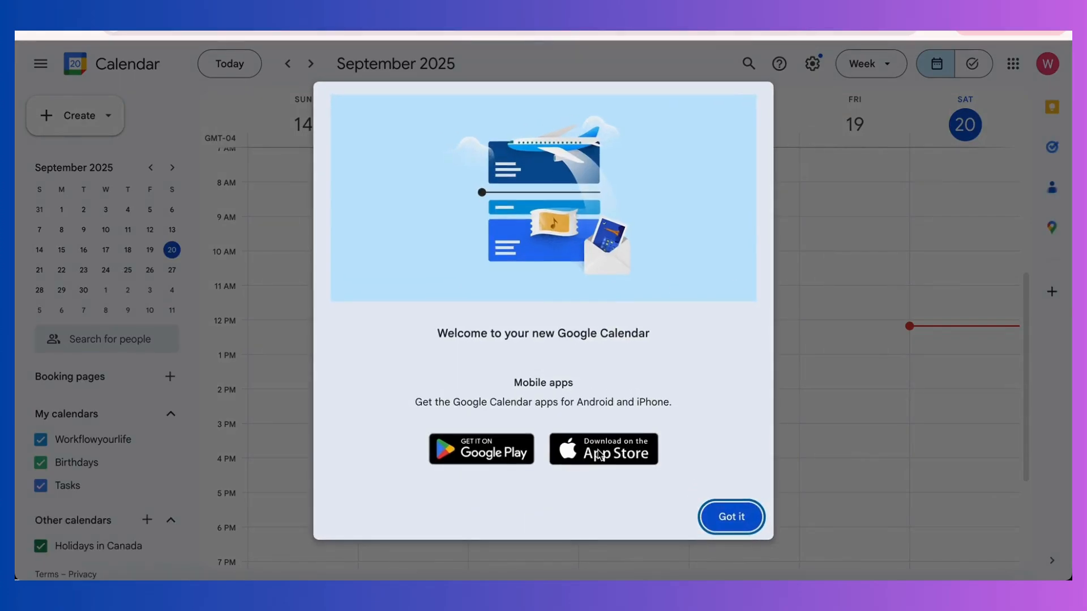
pyautogui.click(702, 516)
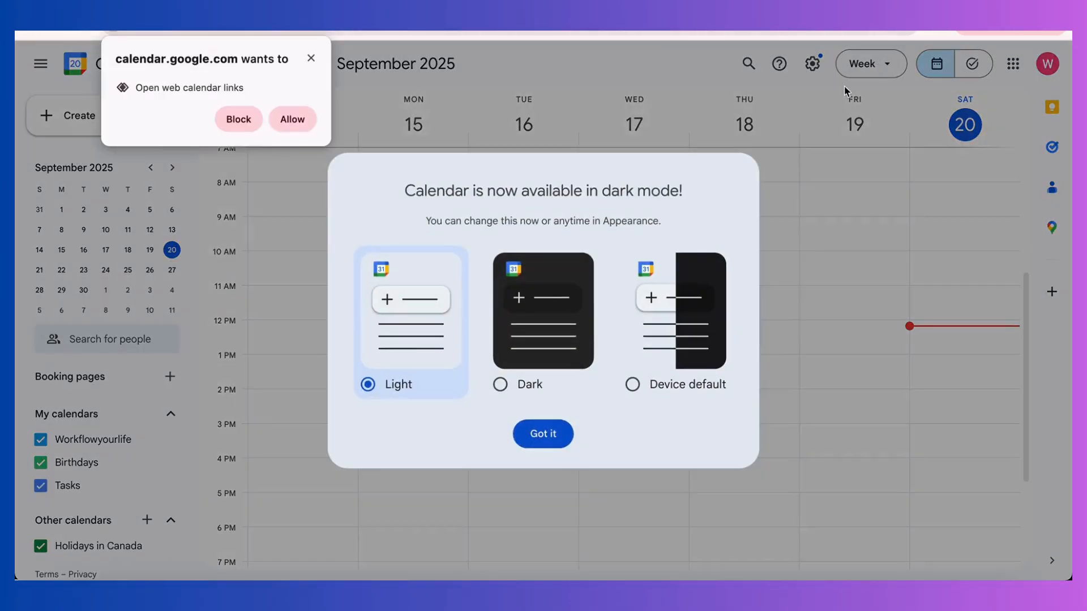
pyautogui.click(310, 58)
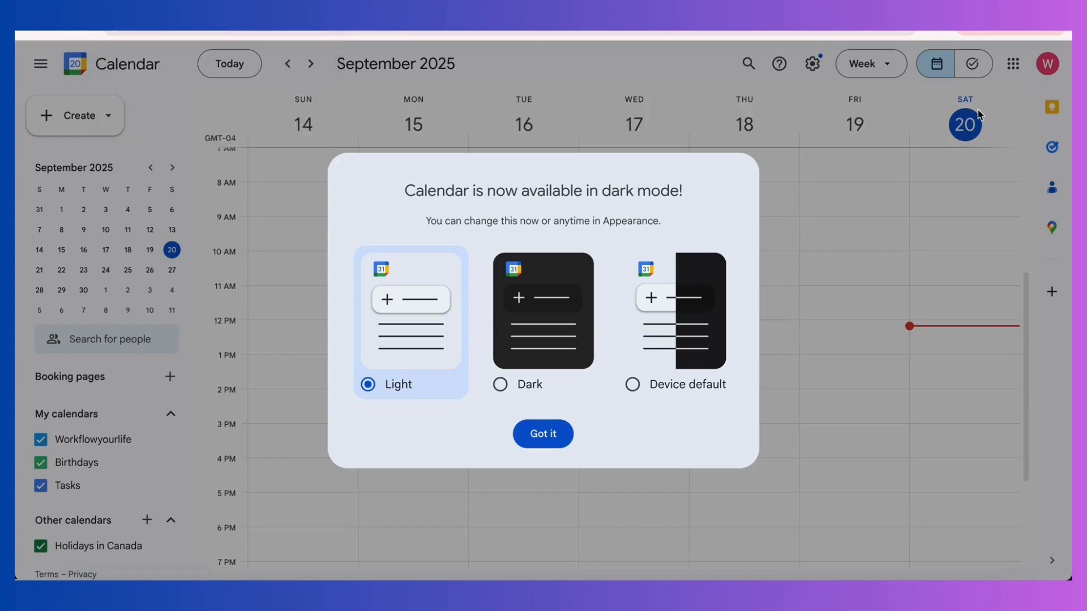
pyautogui.click(570, 428)
# Switch the calendar to Month view and display September 2025.
pyautogui.click(869, 63)
pyautogui.click(872, 164)
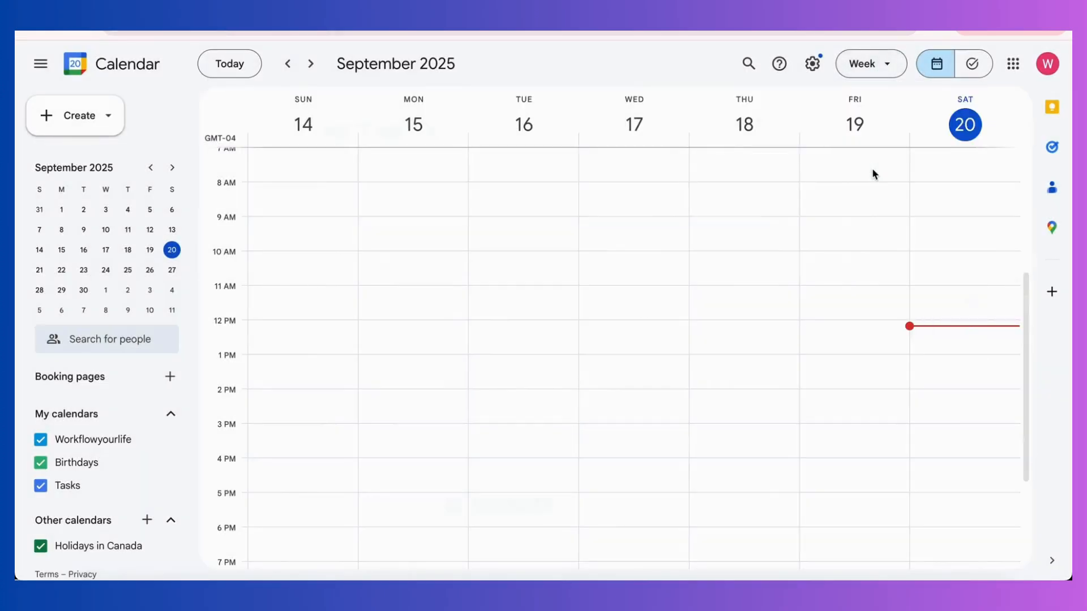
pyautogui.click(311, 65)
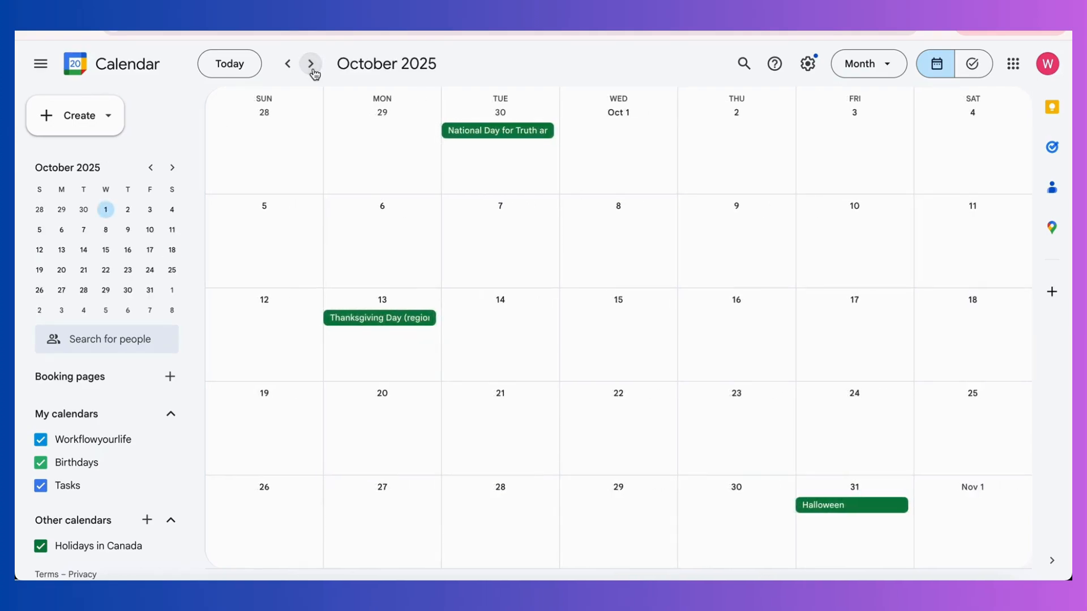
pyautogui.click(286, 65)
# Start an all-day event on Sep 22, 2025 that repeats weekly on Monday.
pyautogui.click(359, 400)
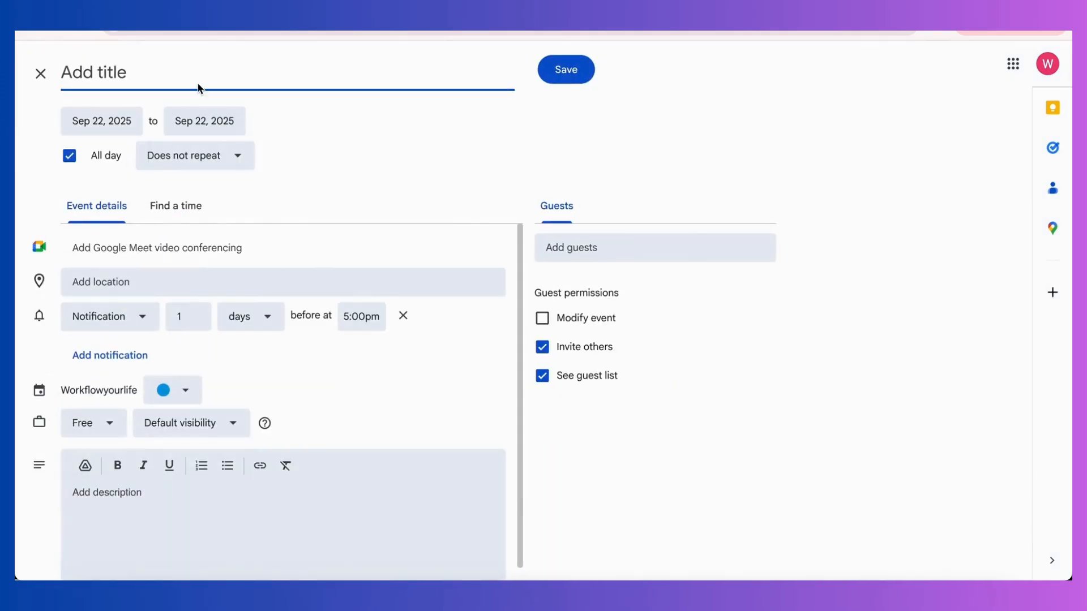
pyautogui.click(200, 154)
pyautogui.click(226, 245)
pyautogui.click(69, 155)
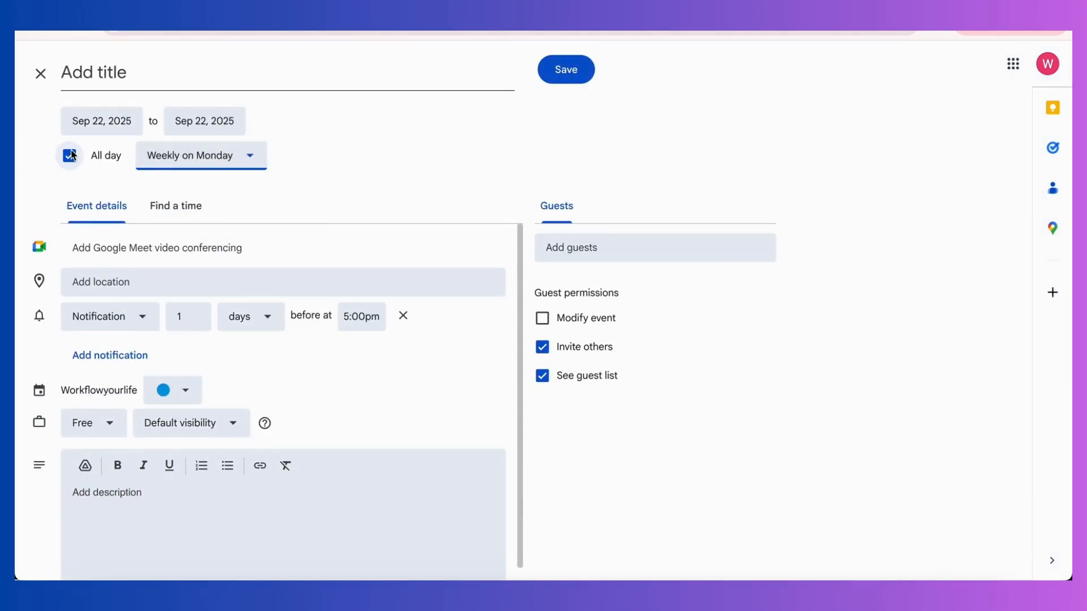
pyautogui.click(70, 155)
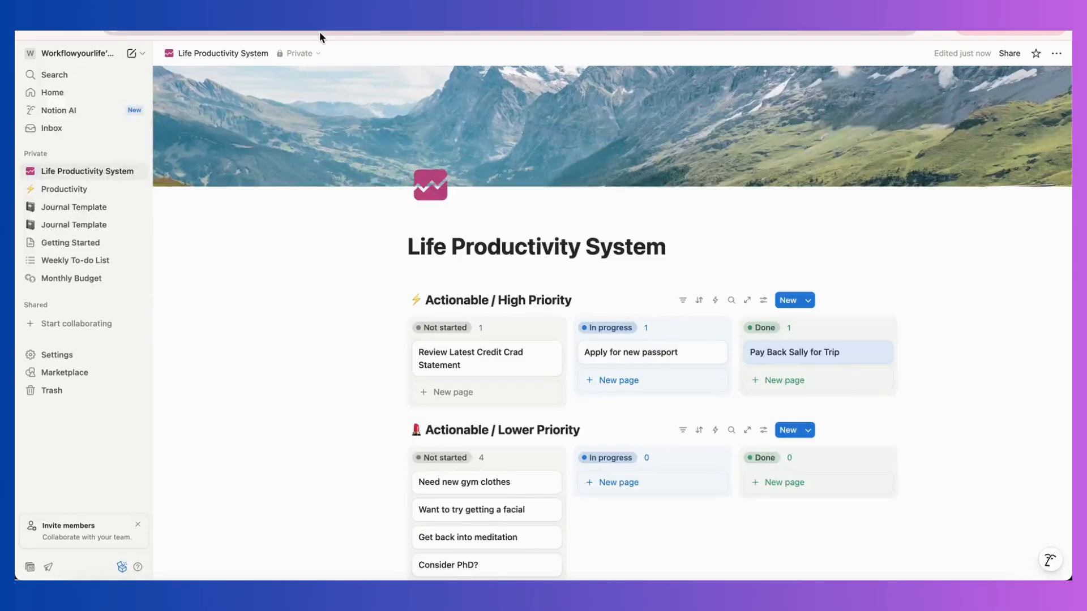
# Enter the link of the Notion Life Productivity System page as the event's location and remove the event's notification.
pyautogui.click(324, 32)
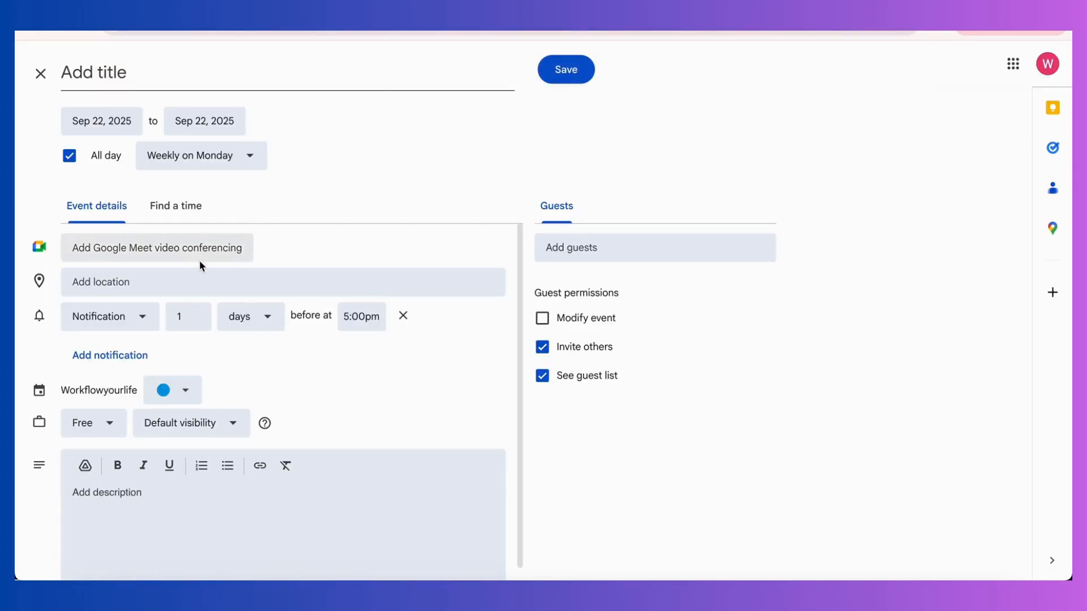
pyautogui.click(194, 273)
pyautogui.click(403, 315)
# Title the event "Read Page + Choose Item to Move Along".
pyautogui.click(131, 66)
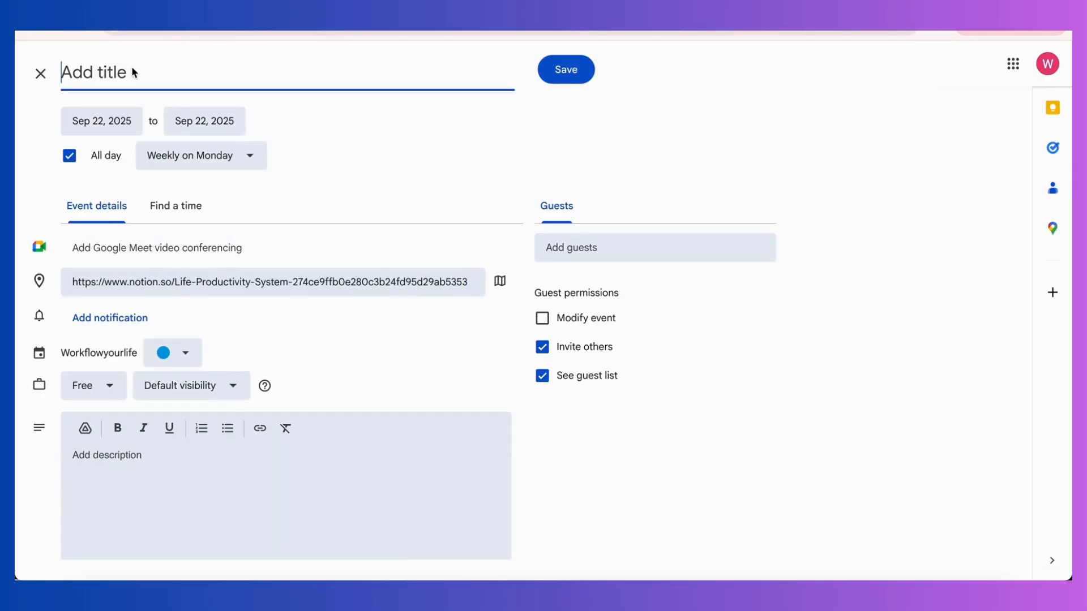
pyautogui.write('Read Page ')
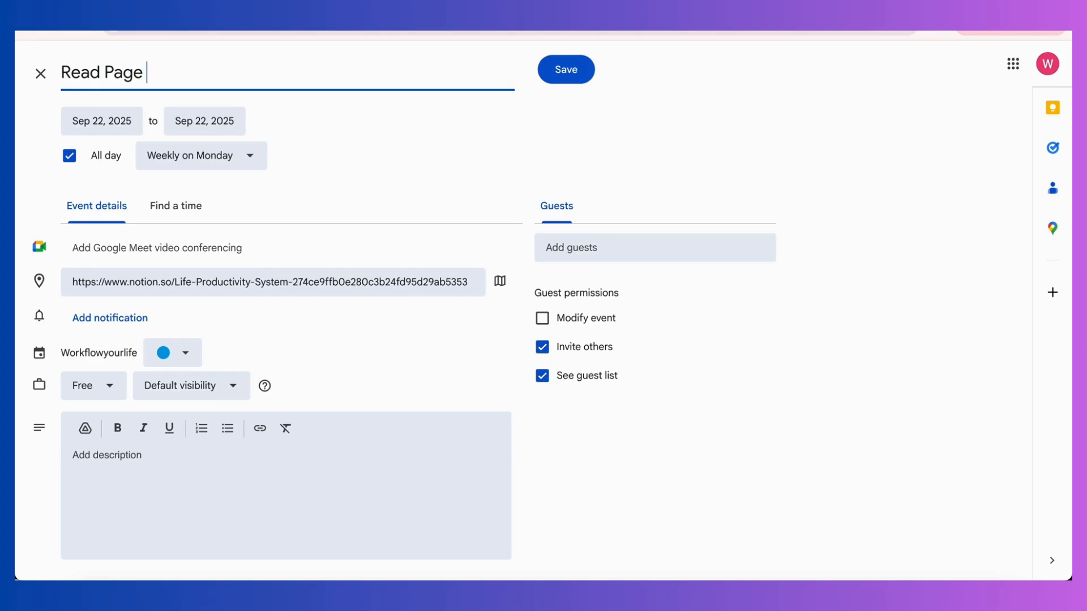
pyautogui.write('+ Choose Ite')
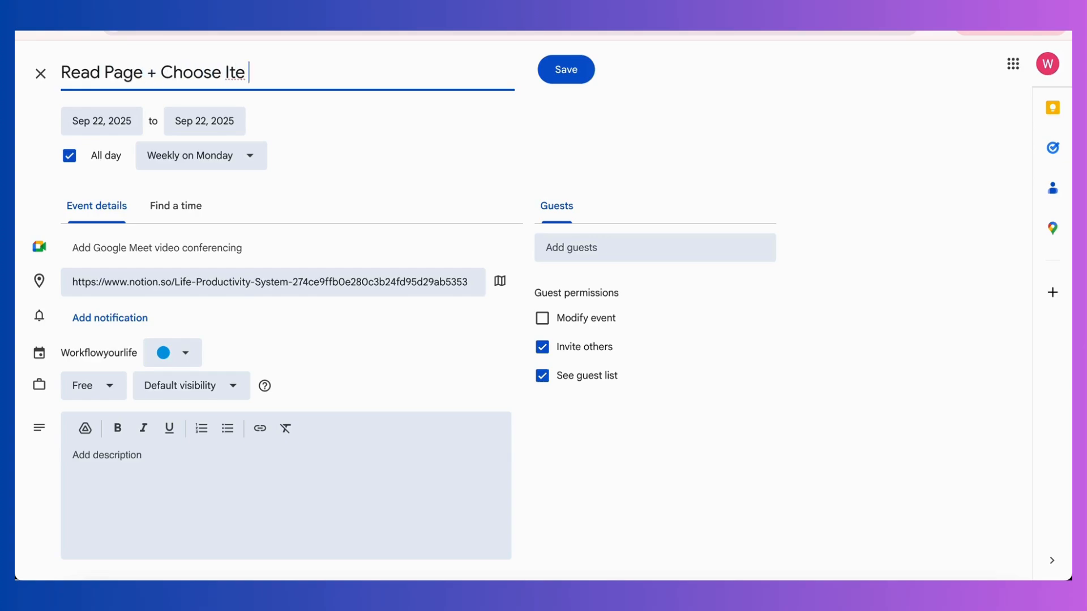
pyautogui.write('m to Move Aloh')
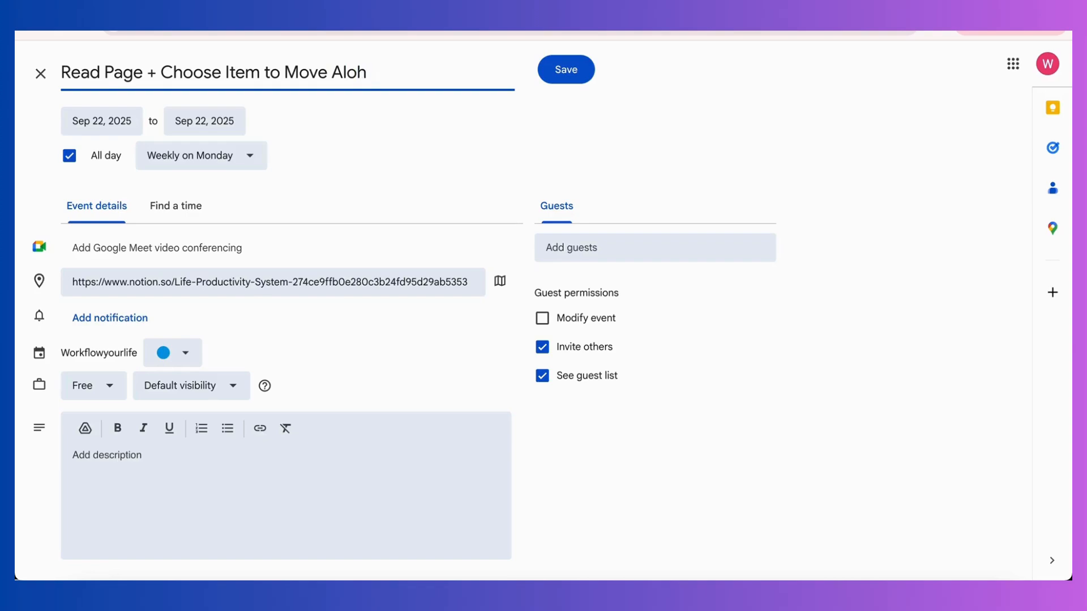
pyautogui.press('BackSpace')
pyautogui.write('ng')
# Set the event's color to light red and save the event.
pyautogui.click(185, 356)
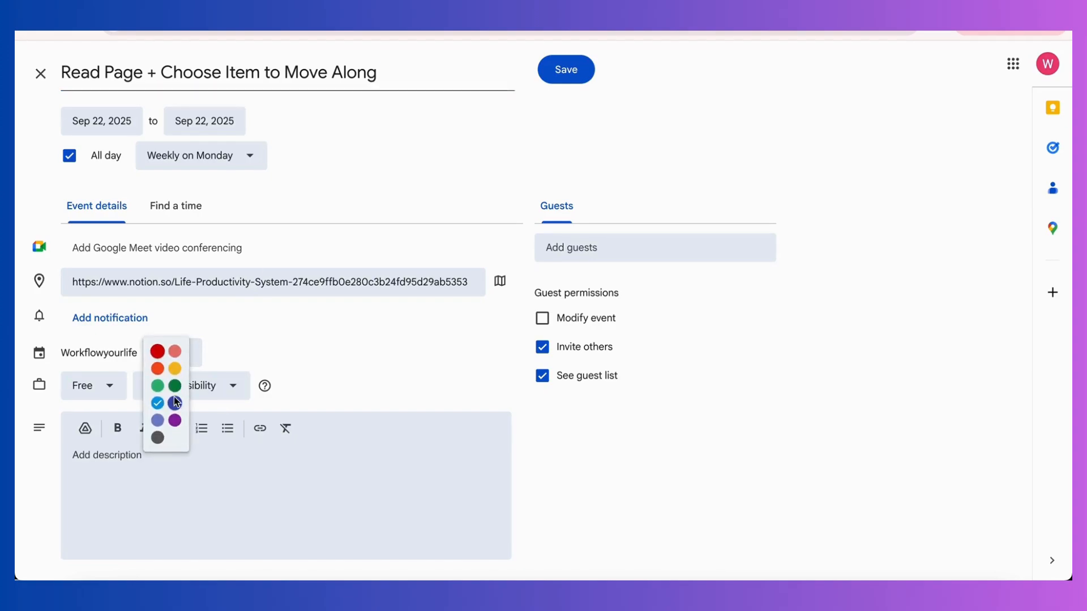
pyautogui.click(173, 352)
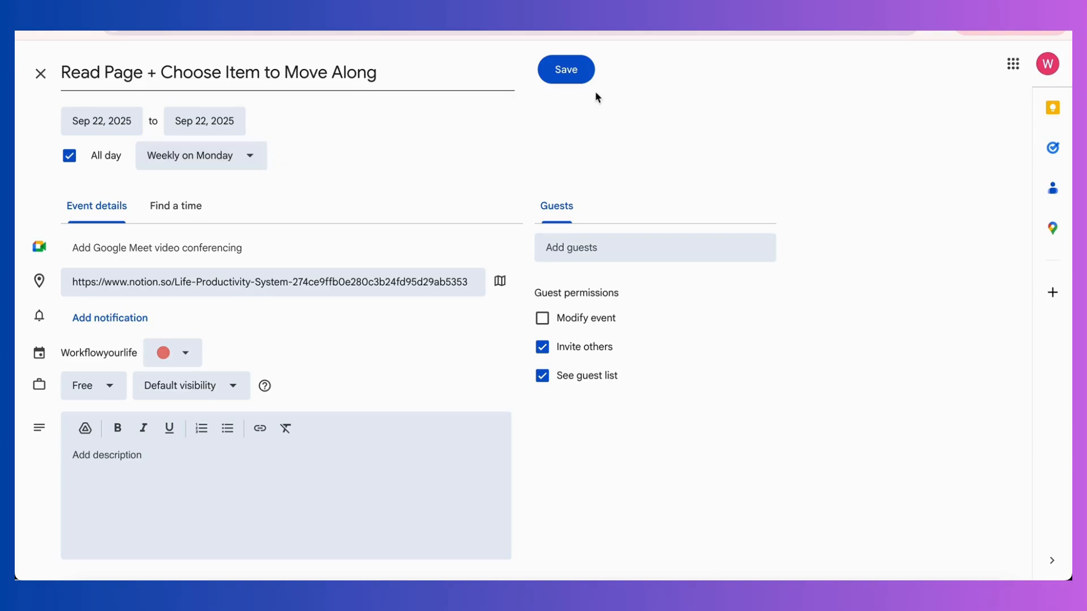
pyautogui.click(577, 69)
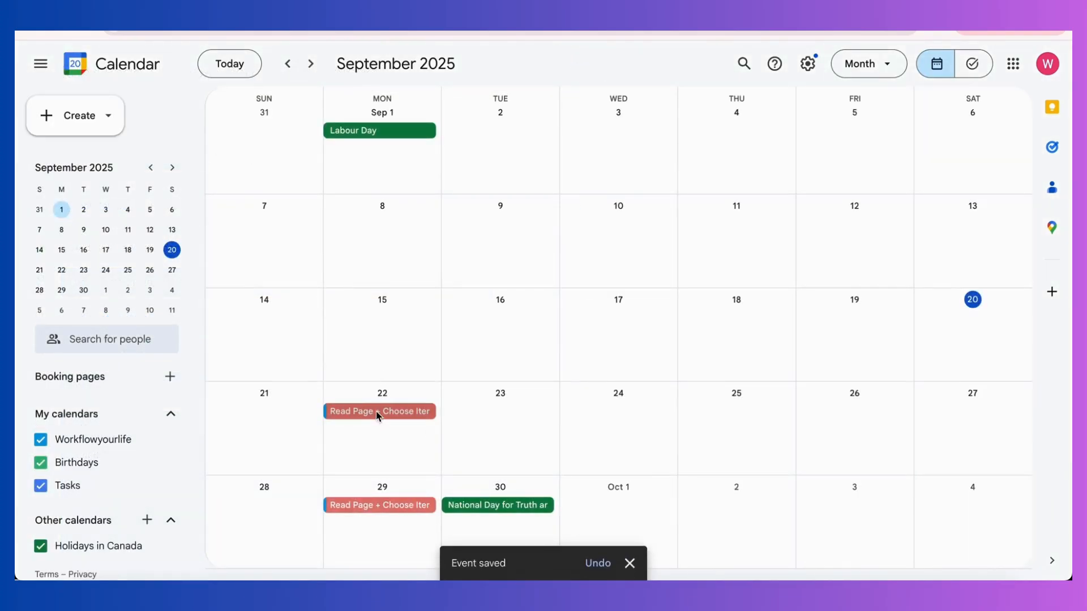
# Open the "Read Page + Choose Item to Move Along" event on Monday, September 22 in the calendar.
pyautogui.click(378, 412)
pyautogui.click(377, 412)
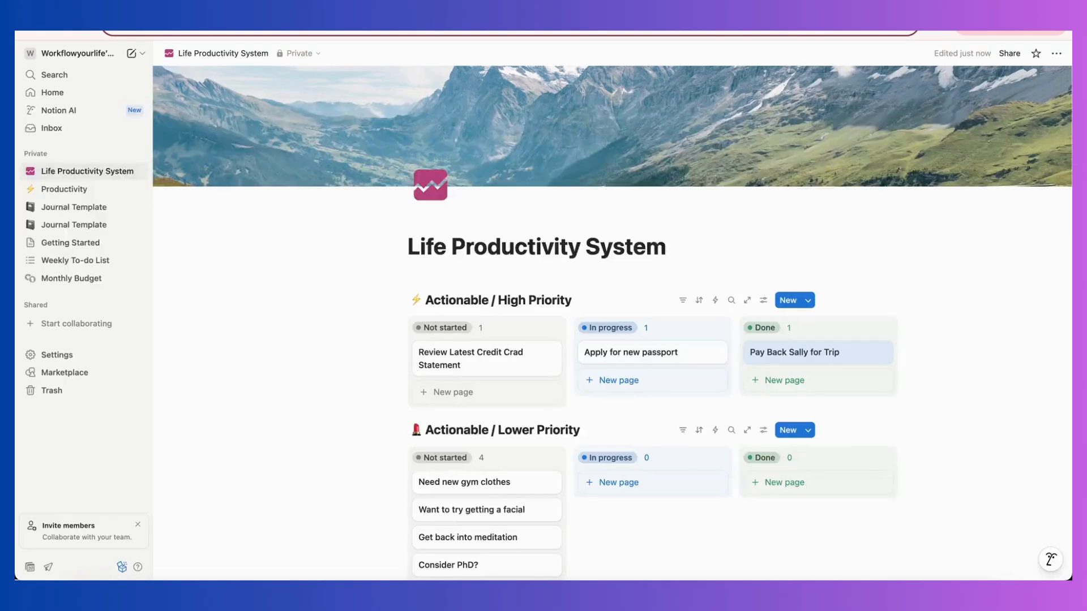
# Switch to Notion and review the high-priority, lower-priority and not-actionable boards on the Life Productivity System page.
pyautogui.scroll(-6, 270, 512)
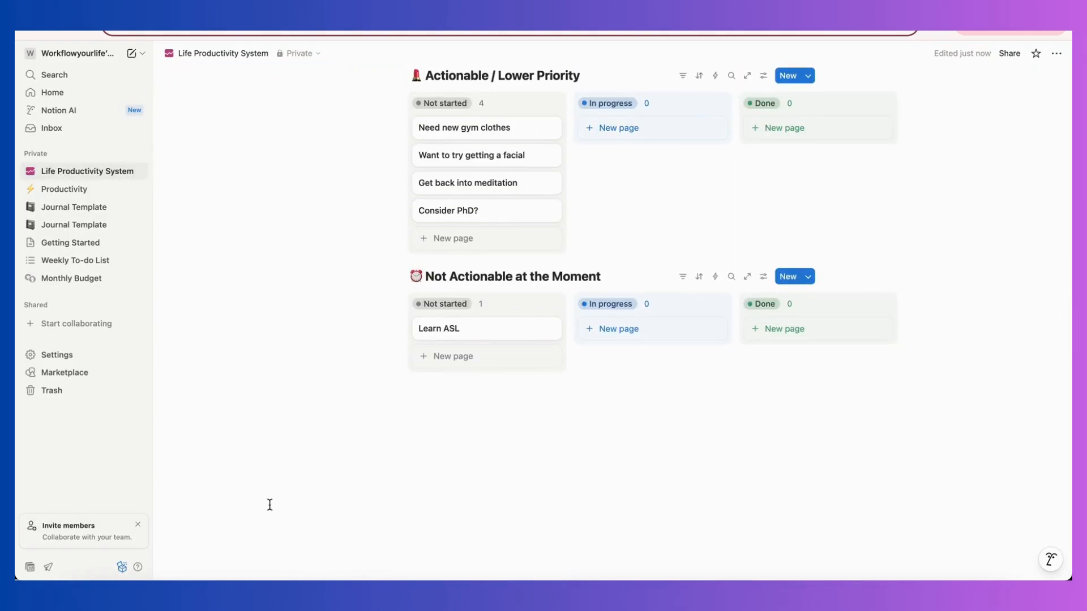
pyautogui.scroll(3, 372, 260)
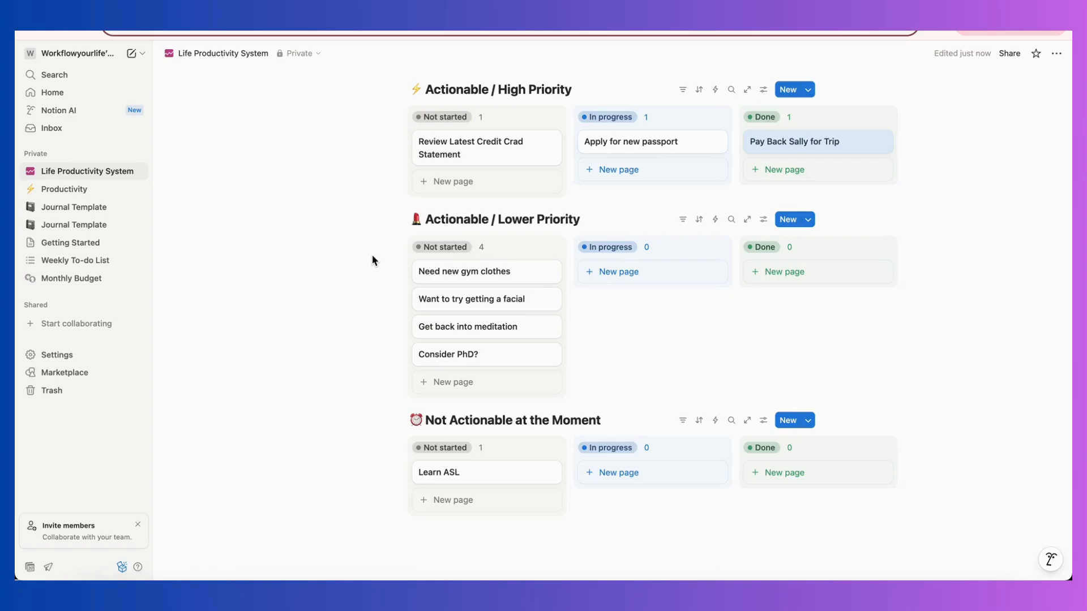
pyautogui.scroll(-2, 614, 344)
pyautogui.scroll(5, 614, 343)
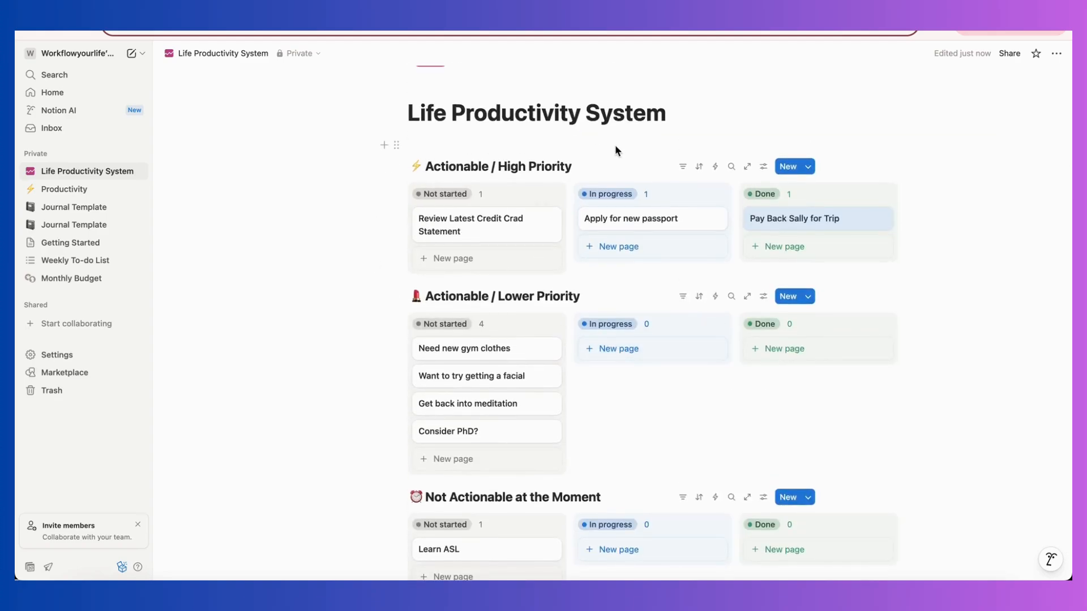
pyautogui.scroll(-3, 247, 362)
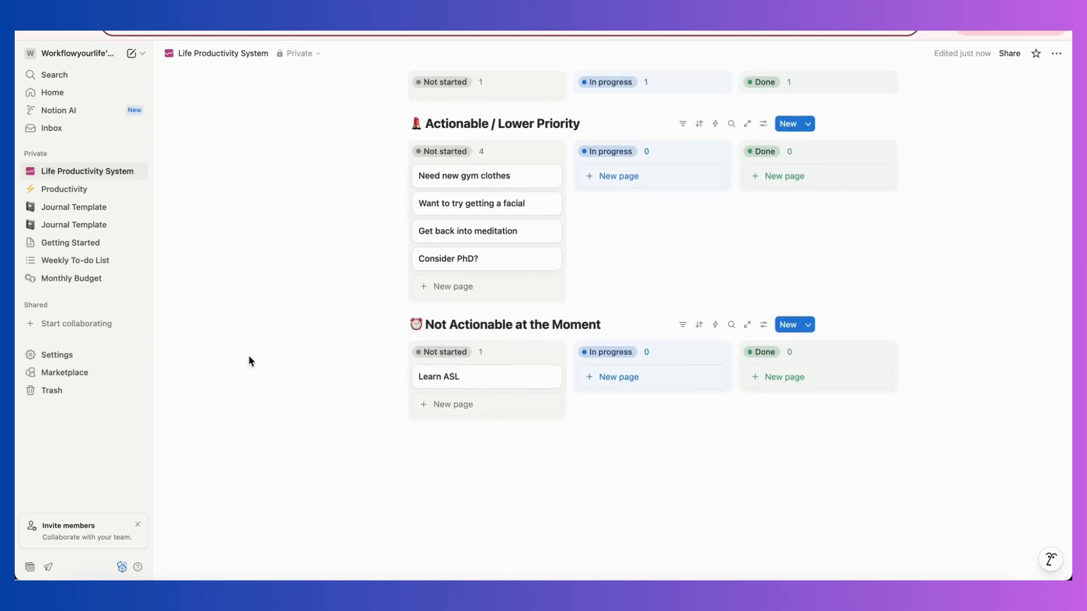
pyautogui.scroll(6, 251, 362)
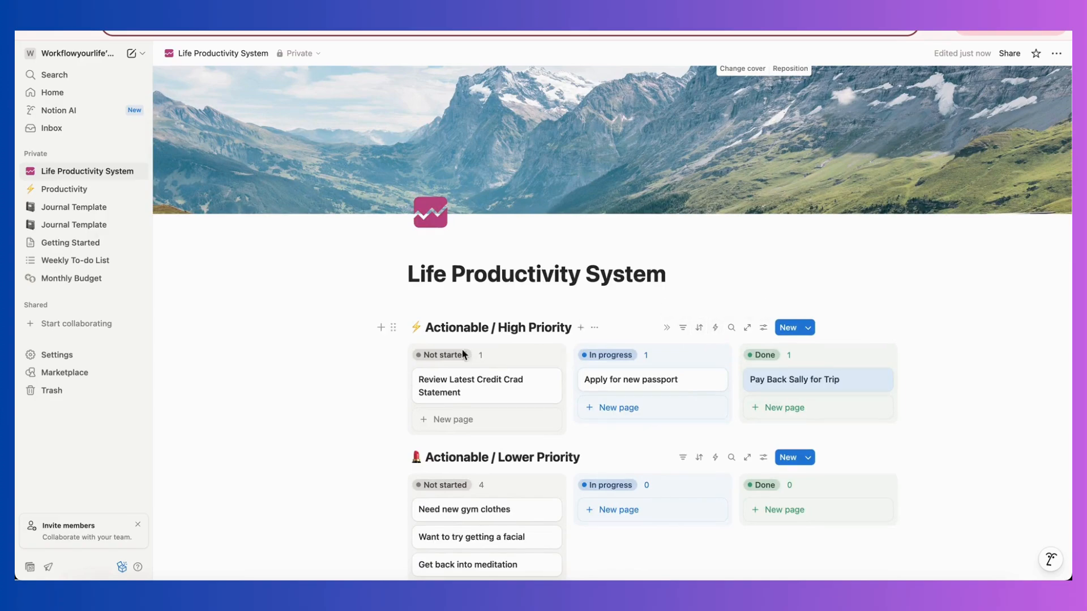
pyautogui.scroll(-5, 333, 354)
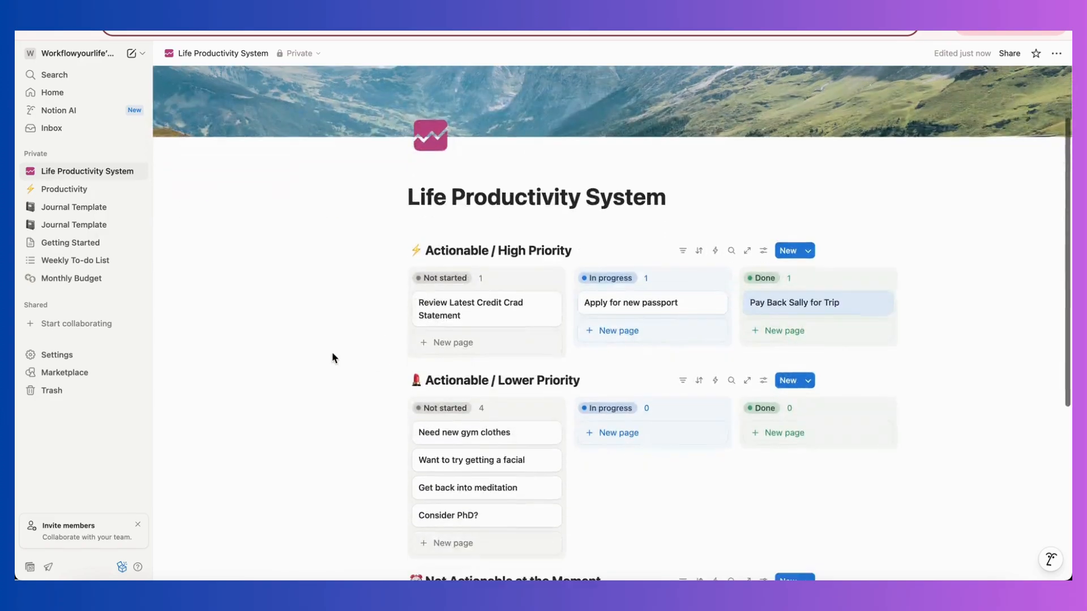
pyautogui.scroll(5, 333, 354)
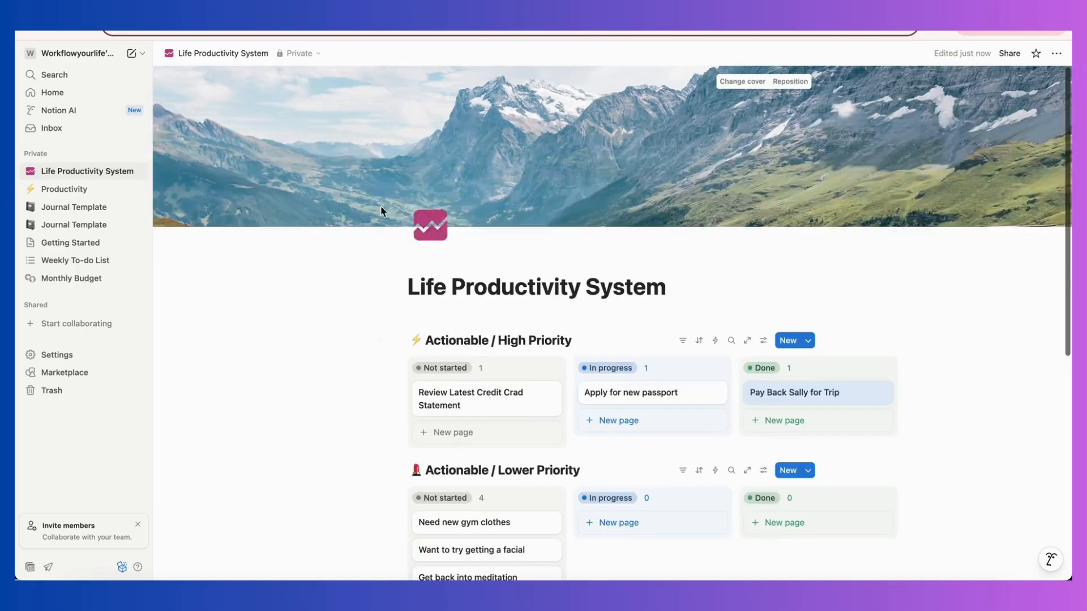